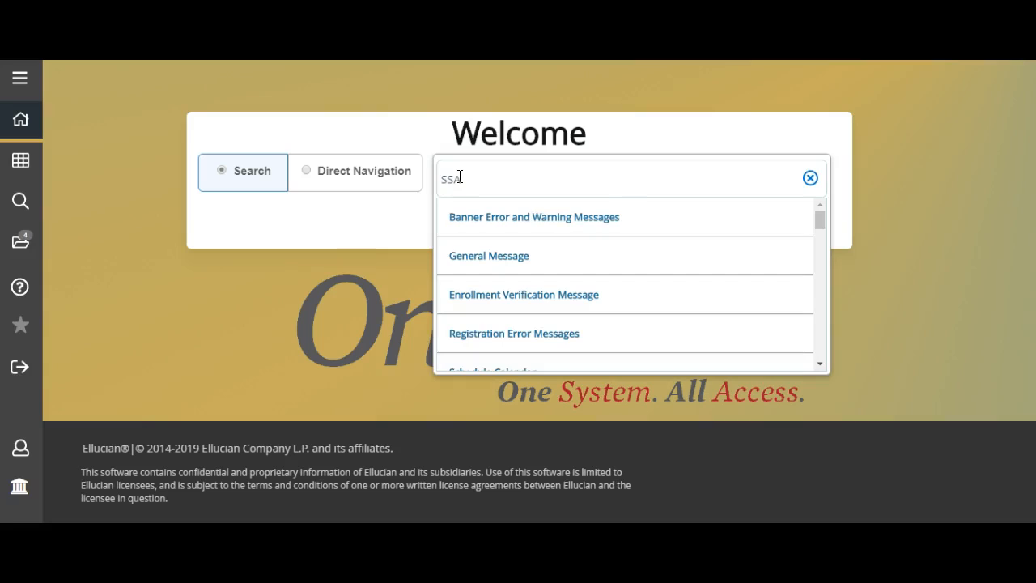
# Step: Search for the SSASECT form and open it from the results
pyautogui.write('sec')
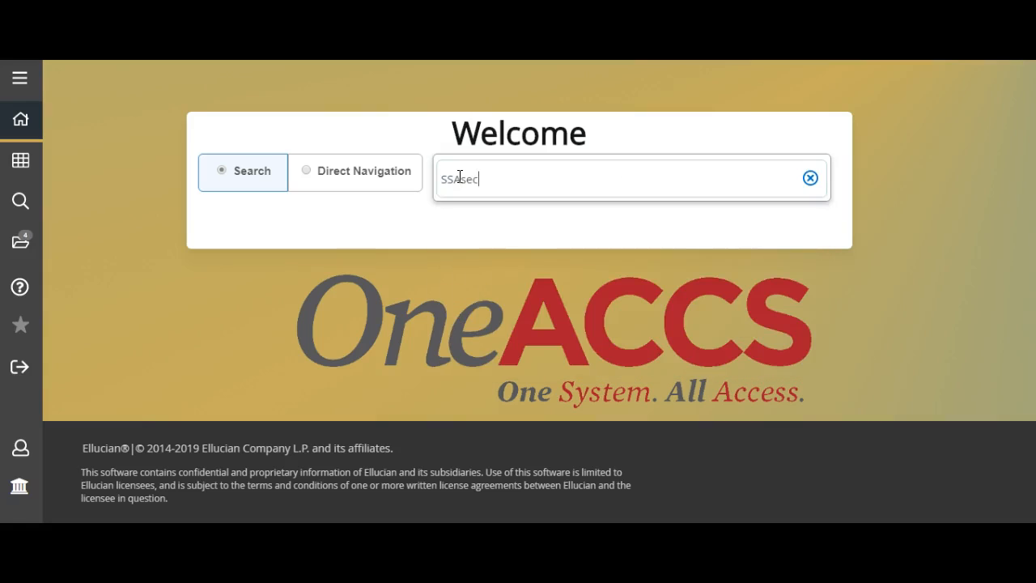
pyautogui.write('t')
pyautogui.click(480, 220)
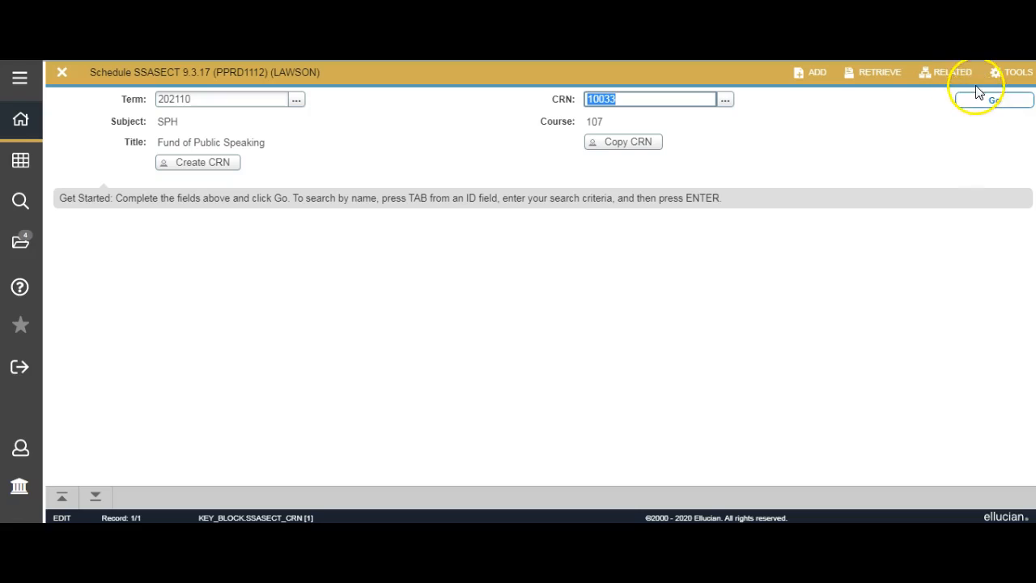
# Step: Clear the previously loaded section from the key block and start creating a new CRN for term 202110
pyautogui.click(1002, 79)
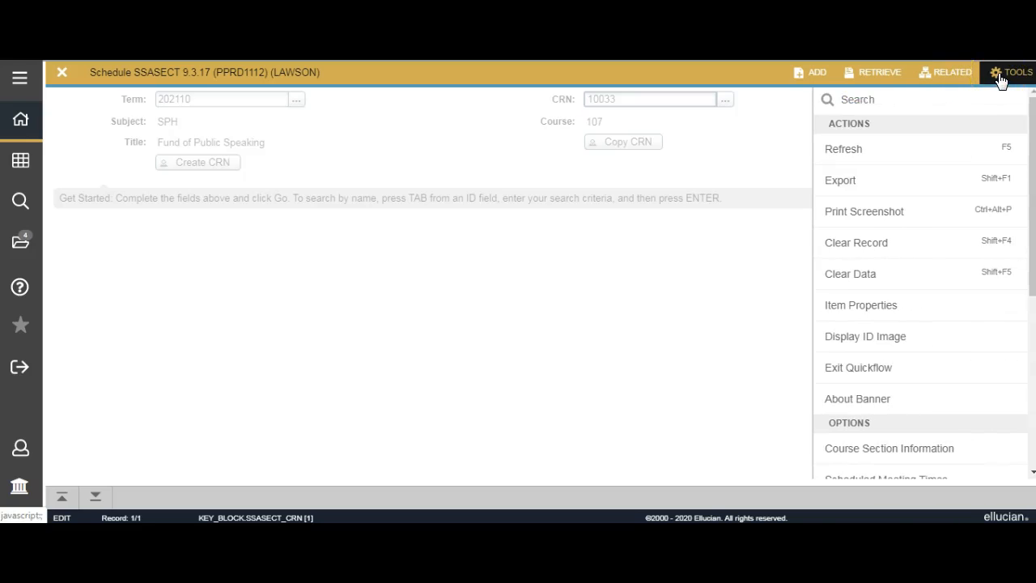
pyautogui.click(893, 261)
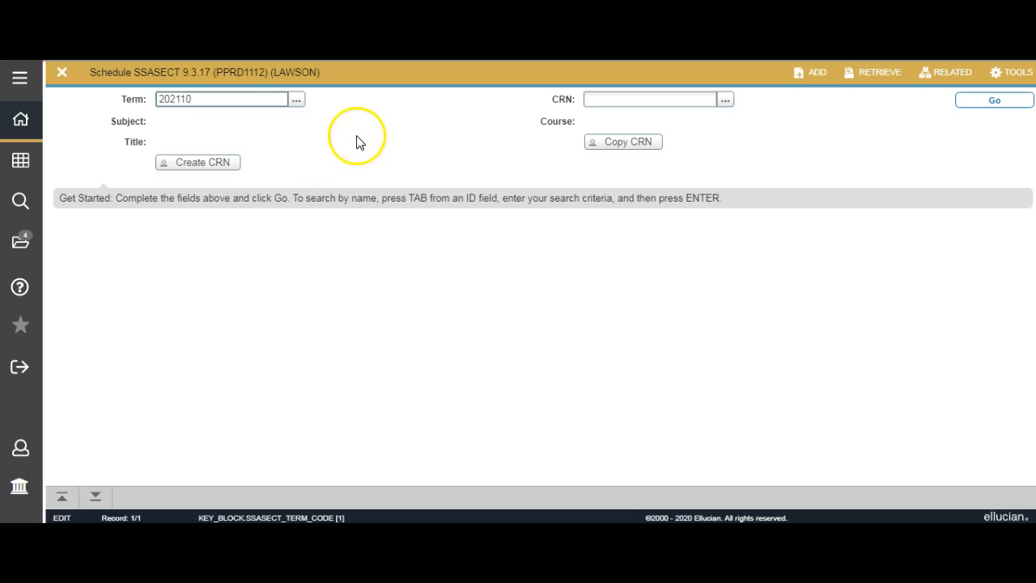
pyautogui.click(203, 164)
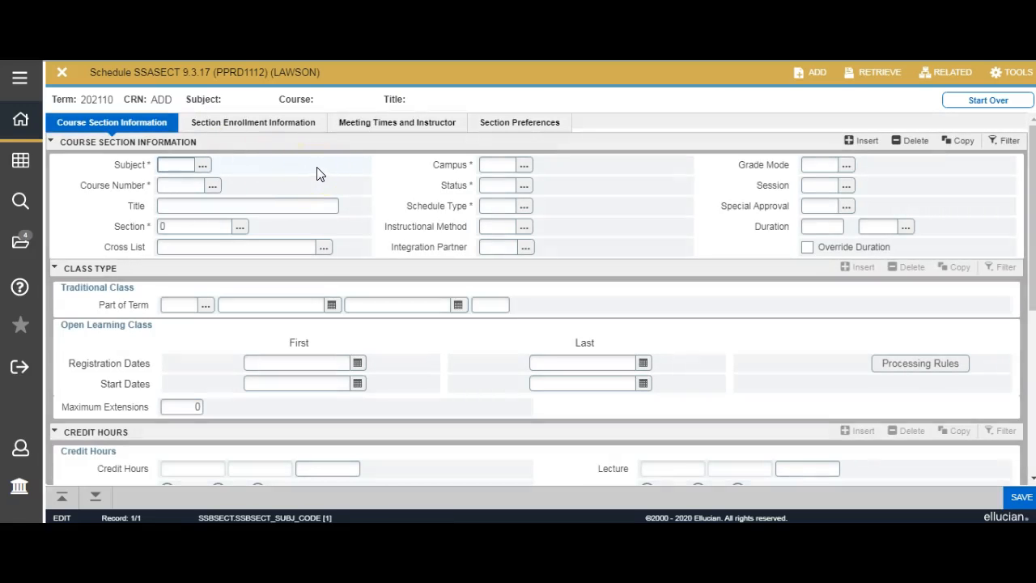
# Step: Enter subject BIO and course number 201, accepting the default title, section 0 and a blank cross list
pyautogui.click(173, 165)
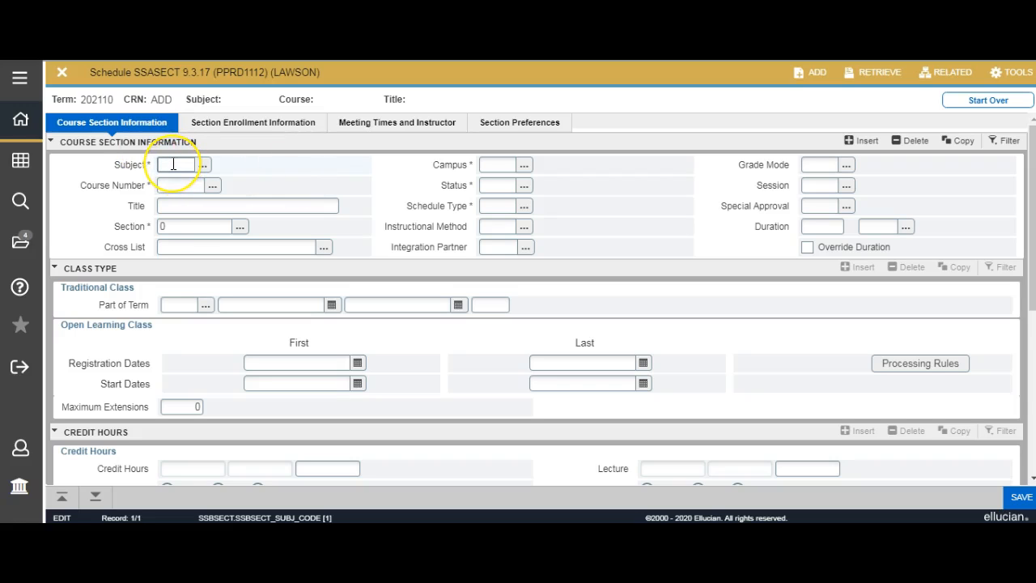
pyautogui.click(174, 185)
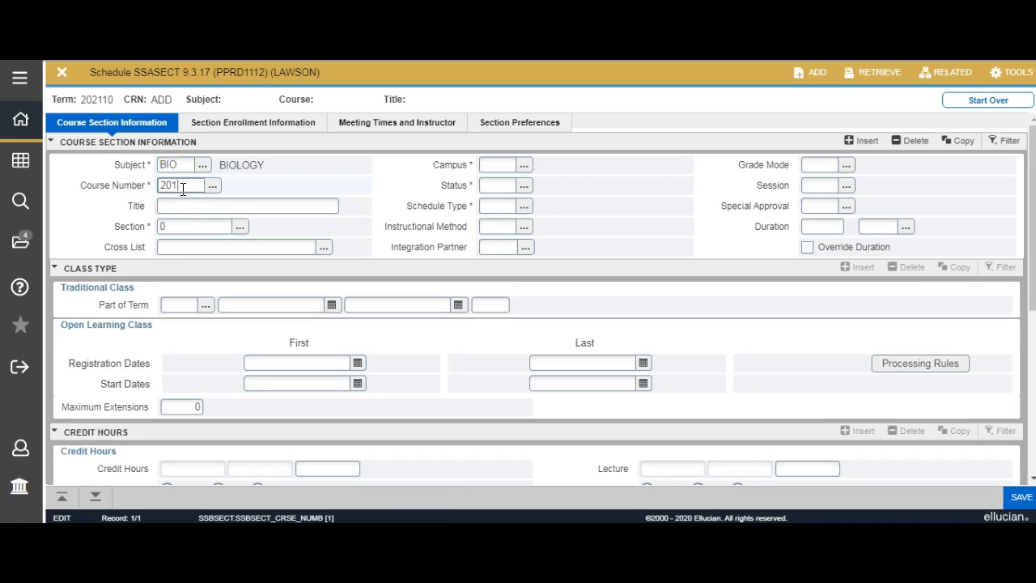
pyautogui.press('Tab')
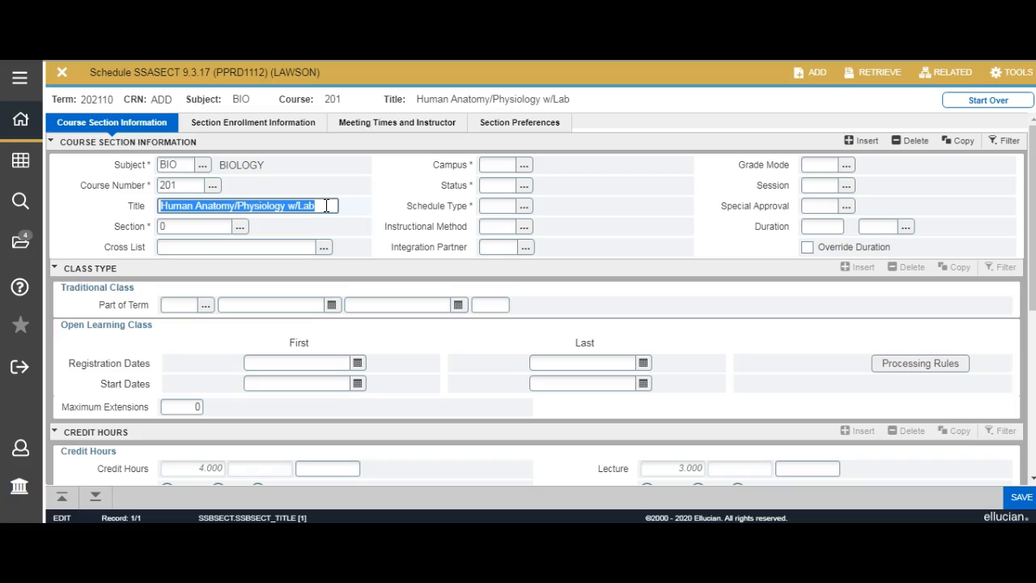
pyautogui.press('Tab')
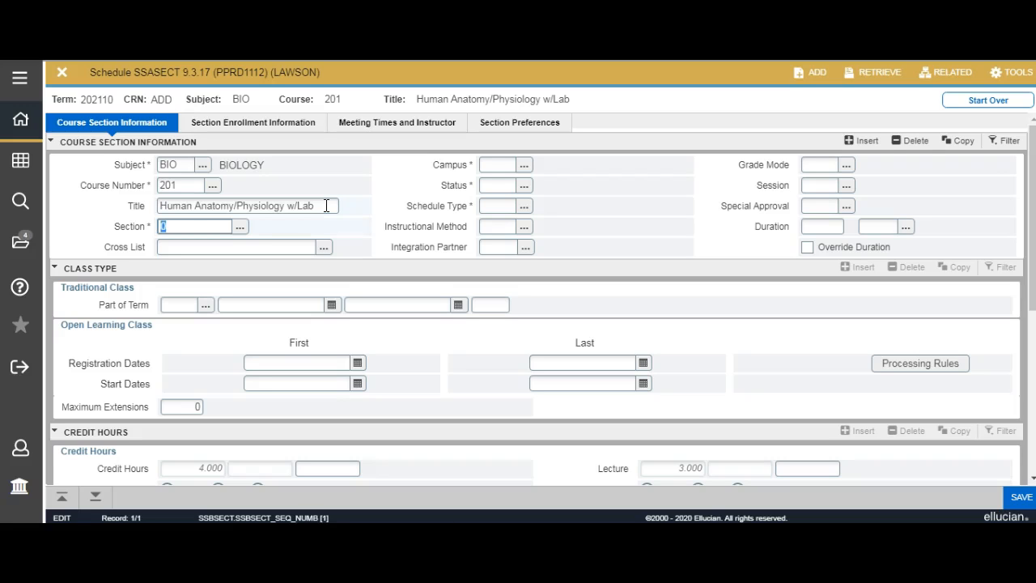
pyautogui.press('Tab')
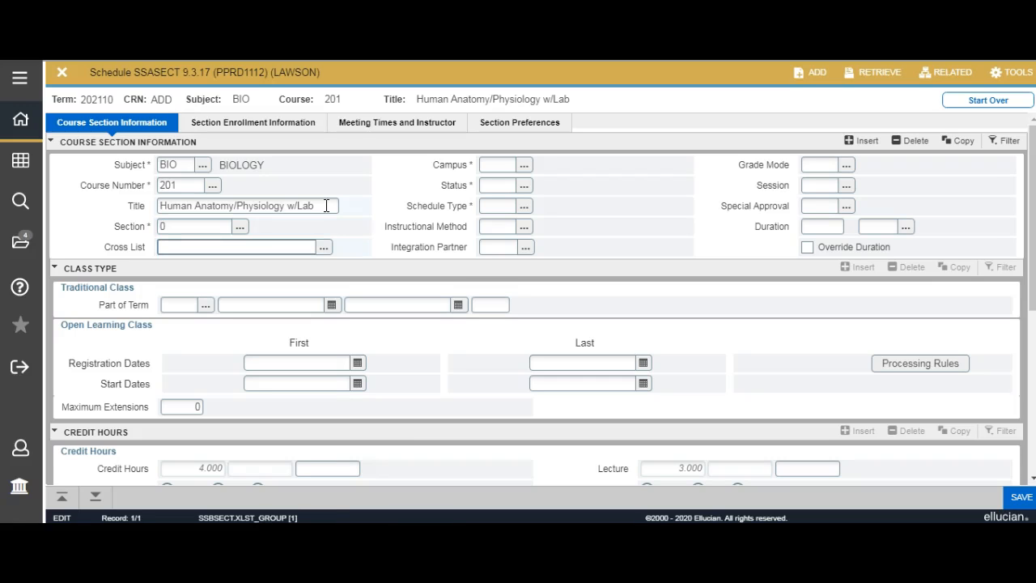
pyautogui.press('Tab')
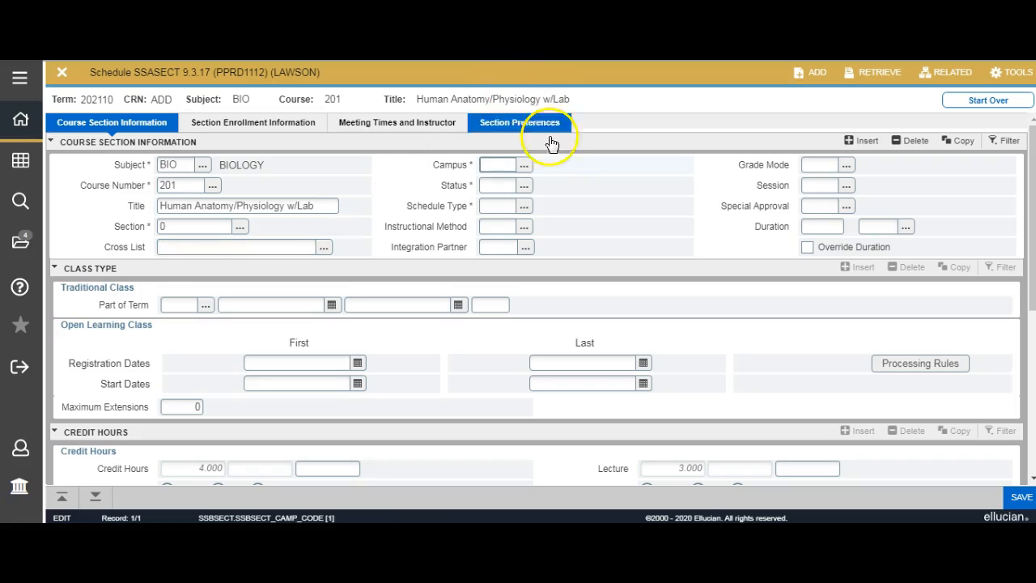
# Step: Look up and assign campus SC (Bessemer Campus) and status A (Active) to the section
pyautogui.click(526, 167)
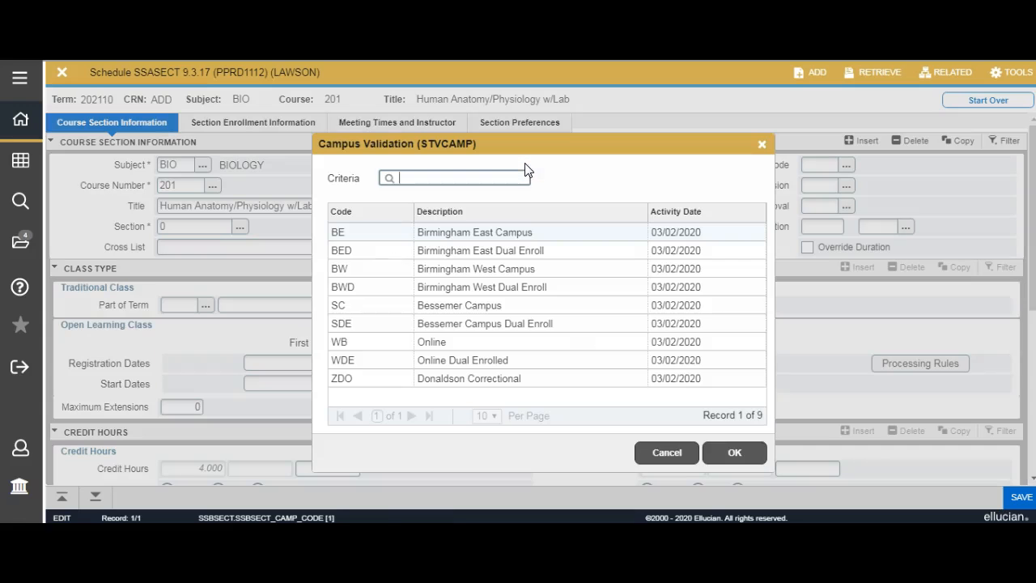
pyautogui.click(499, 306)
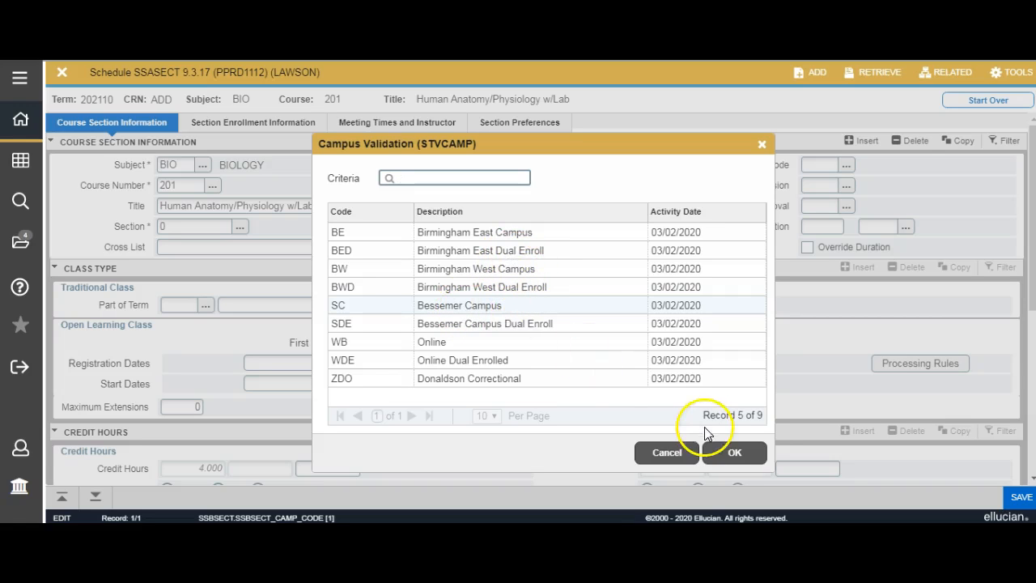
pyautogui.click(735, 472)
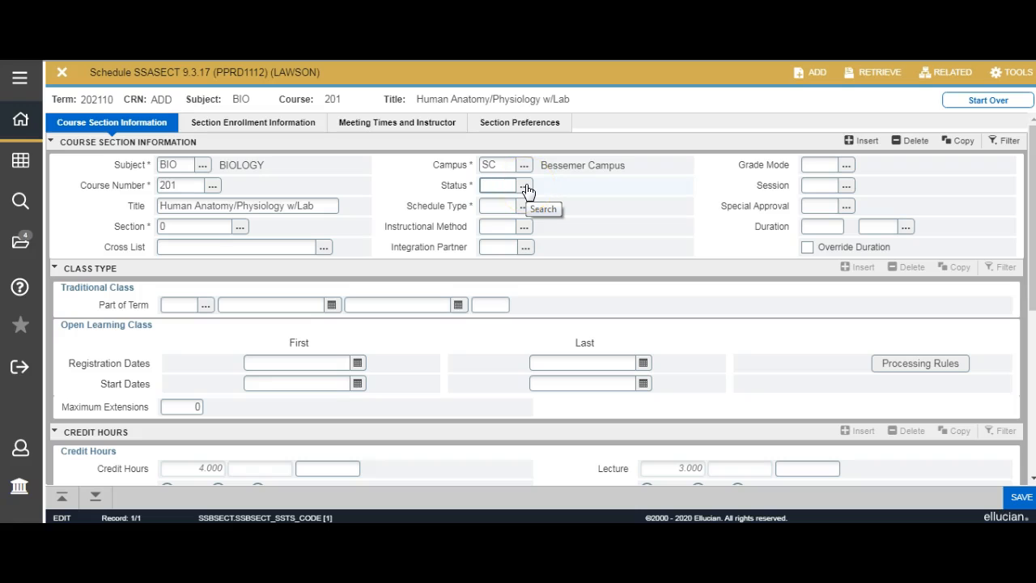
pyautogui.click(525, 187)
pyautogui.click(417, 230)
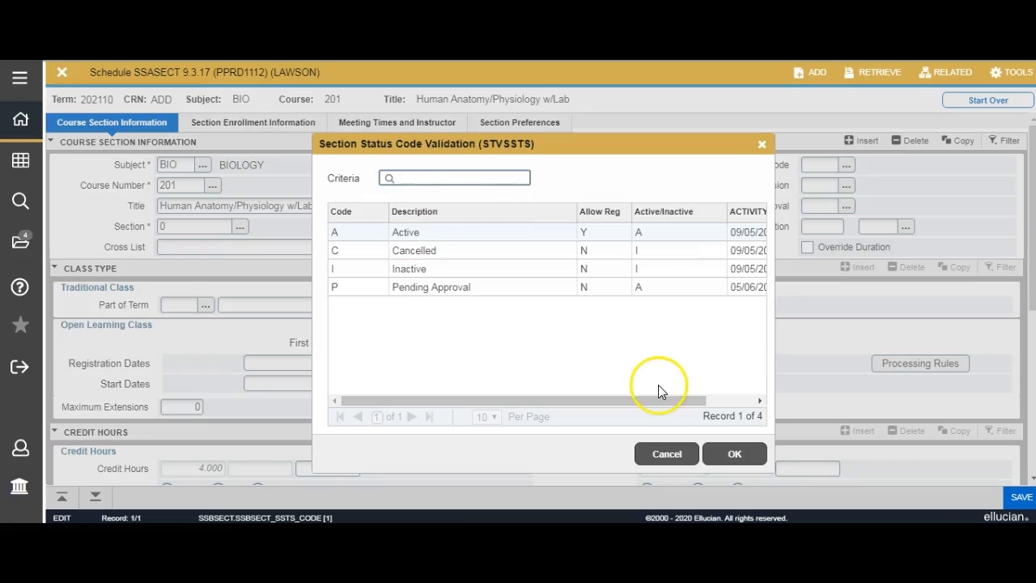
pyautogui.click(731, 456)
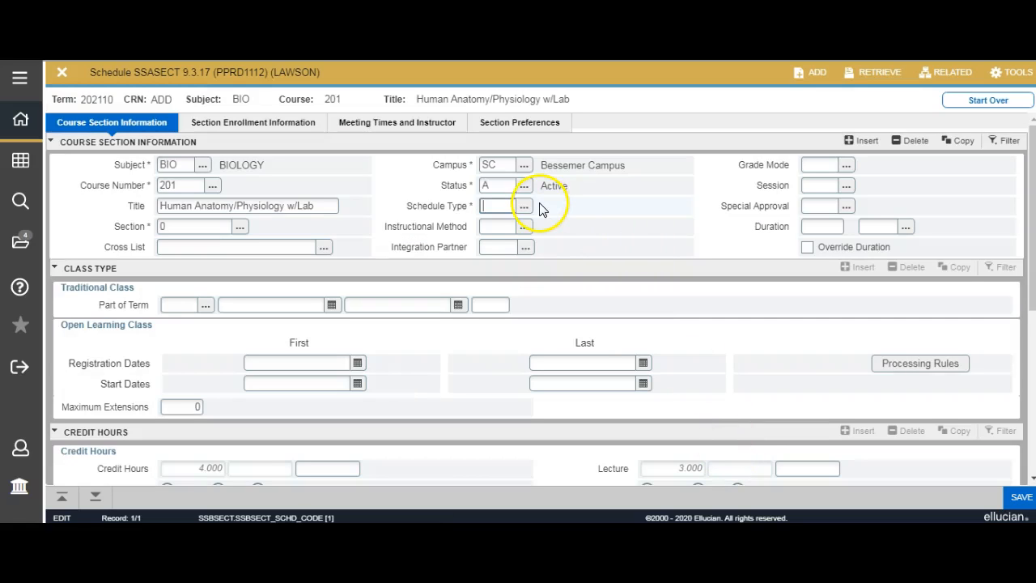
# Step: Set the schedule type to LE (Lecture/Experimental Lab 2:1) and the instructional method to TRA (Traditional)
pyautogui.click(526, 210)
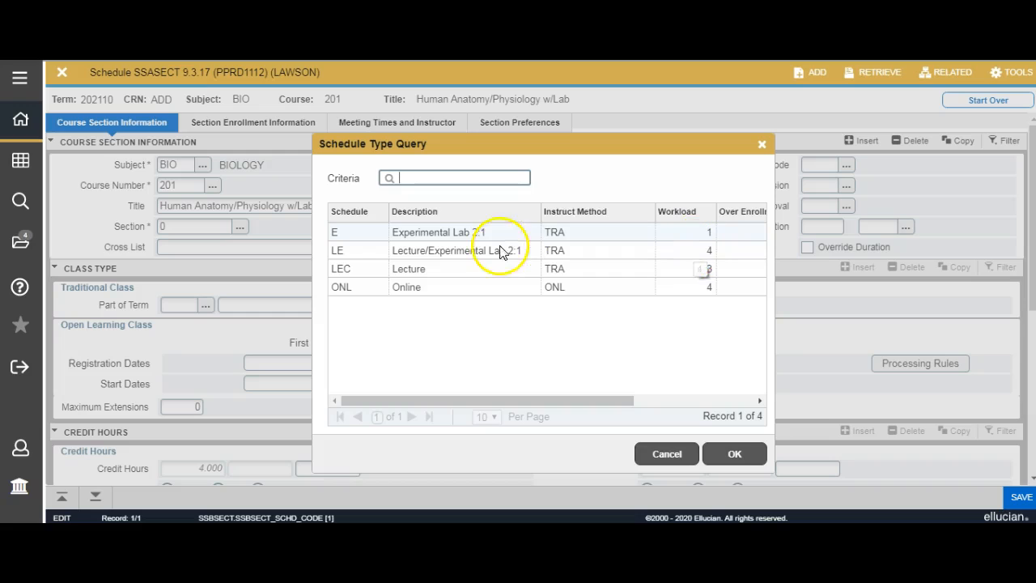
pyautogui.click(467, 255)
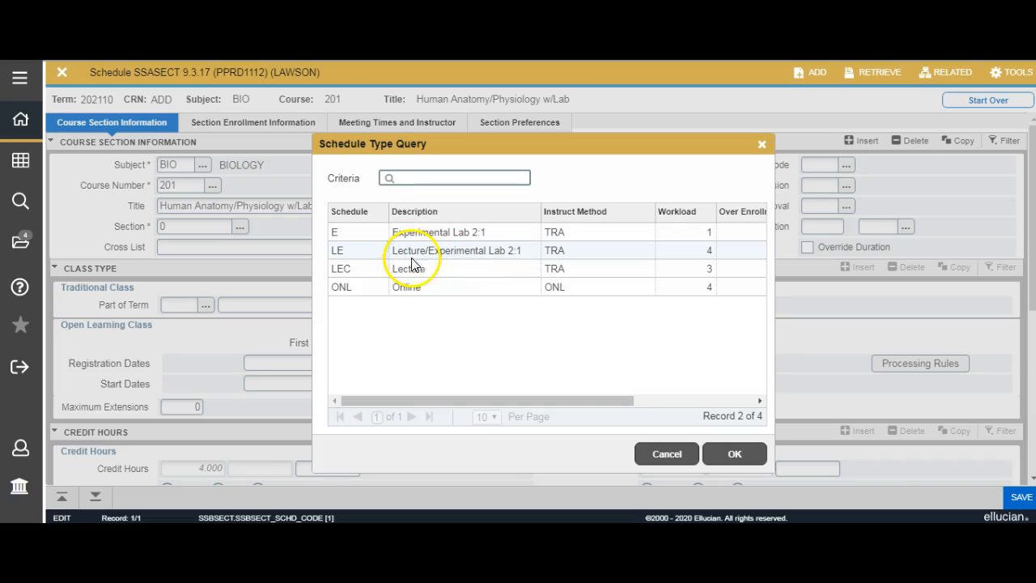
pyautogui.click(732, 455)
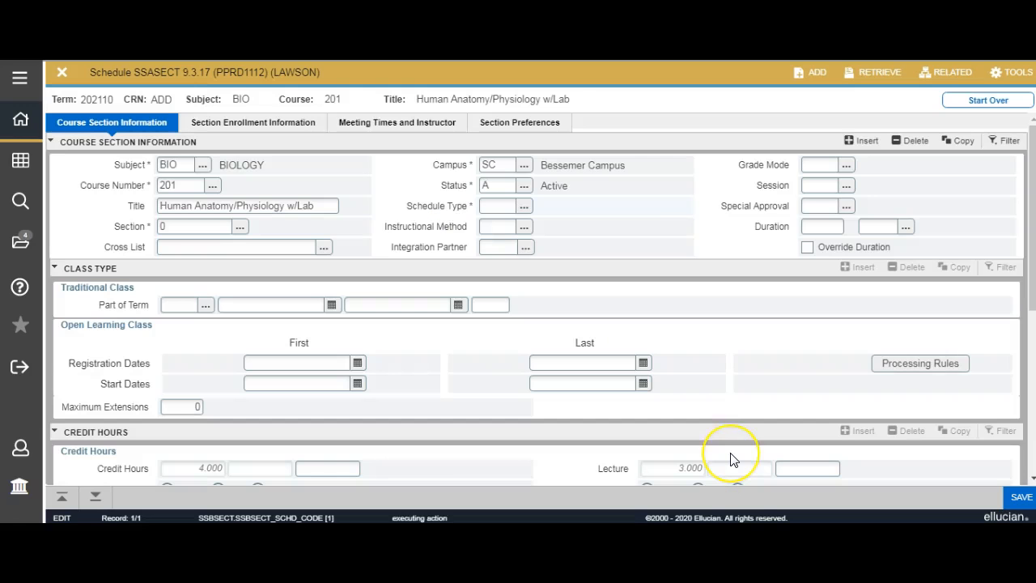
pyautogui.click(524, 228)
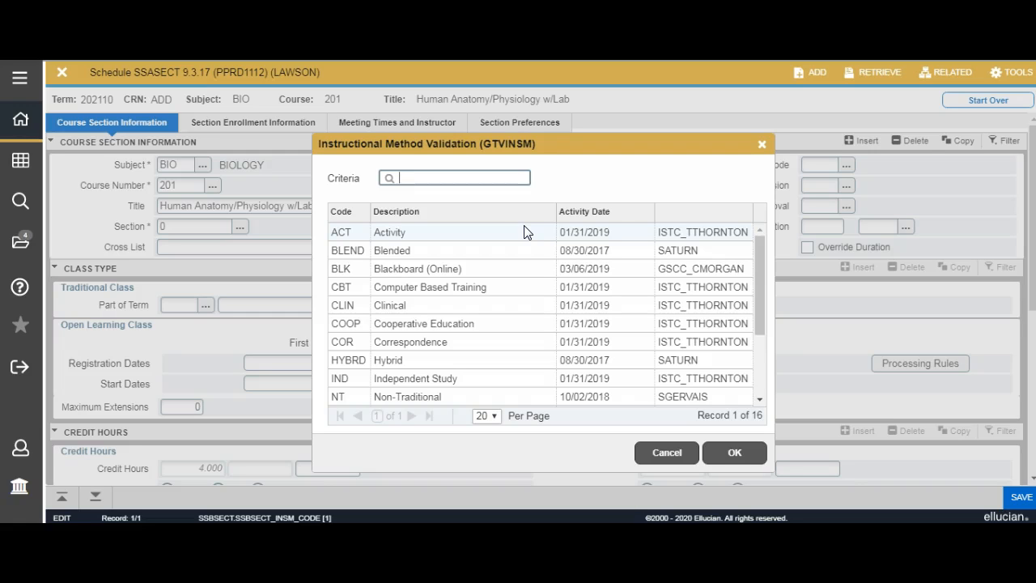
pyautogui.moveTo(757, 256); pyautogui.dragTo(769, 321)
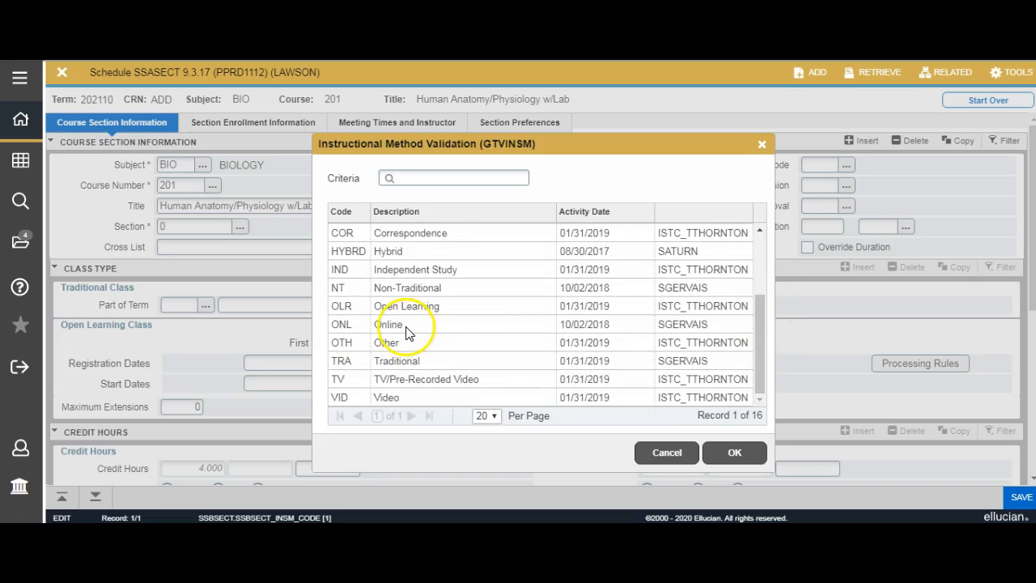
pyautogui.click(407, 362)
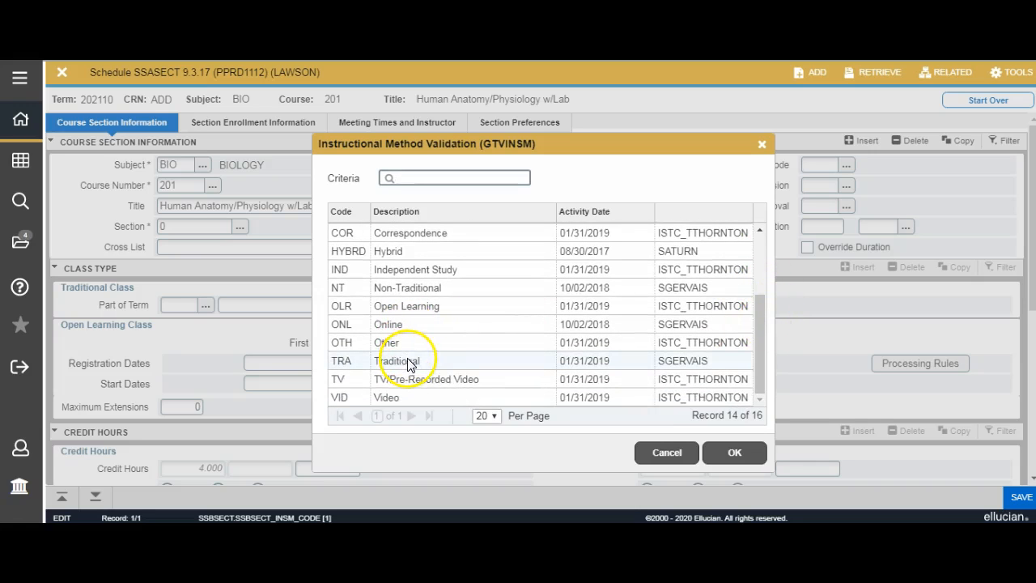
pyautogui.click(734, 452)
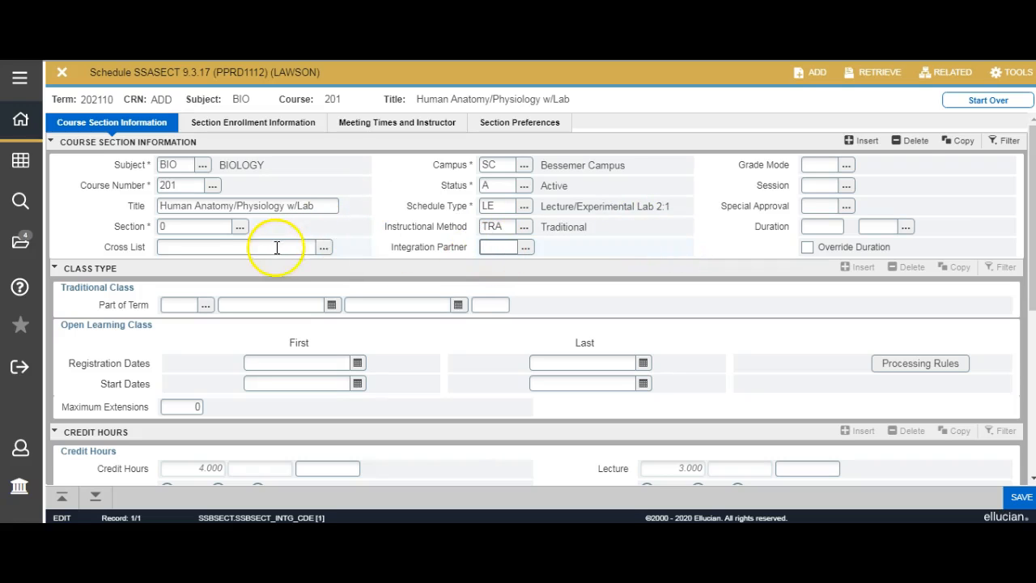
# Step: Set the section's session to E (Evening), leaving the special approval blank
pyautogui.click(844, 188)
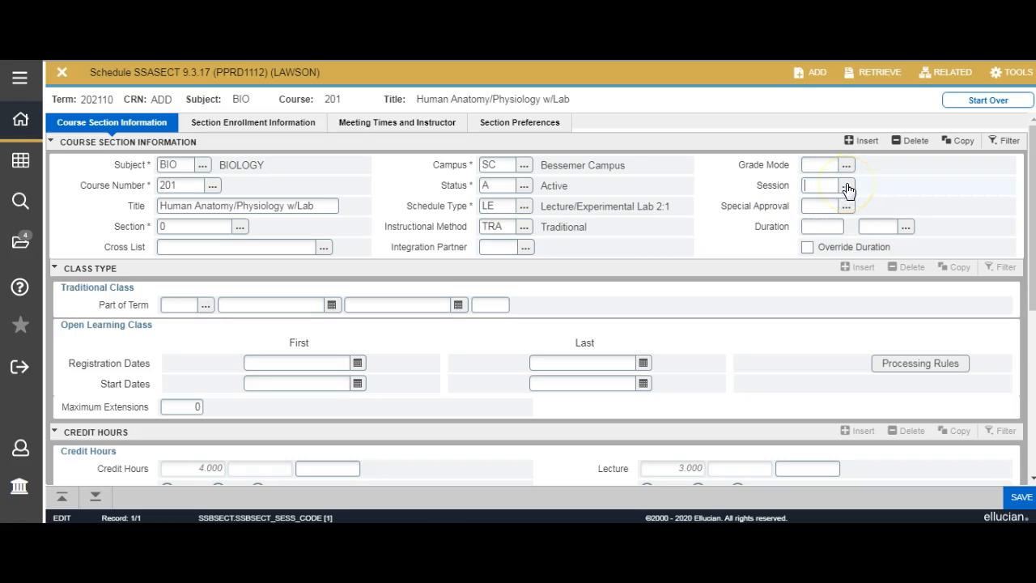
pyautogui.click(846, 186)
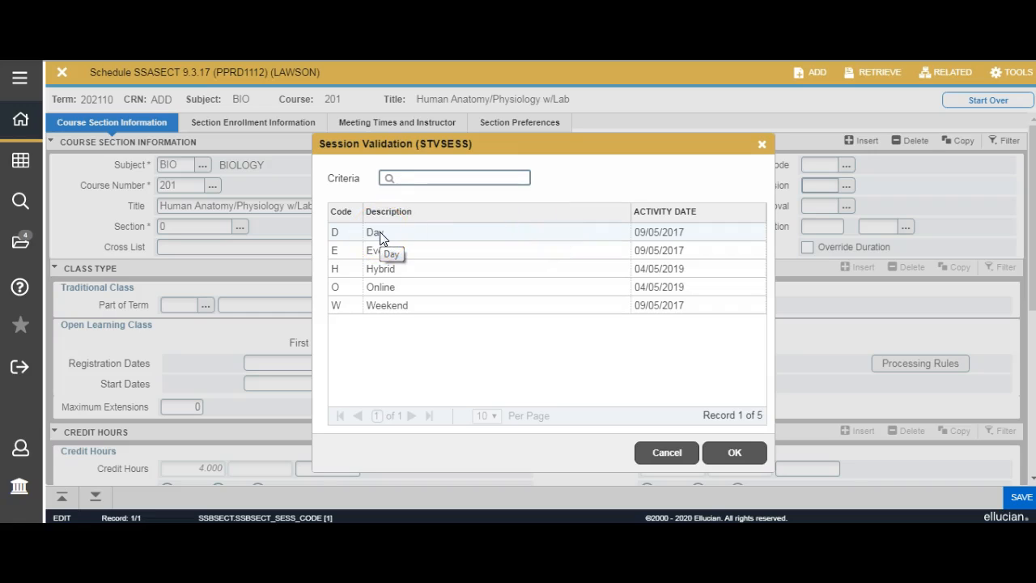
pyautogui.click(376, 254)
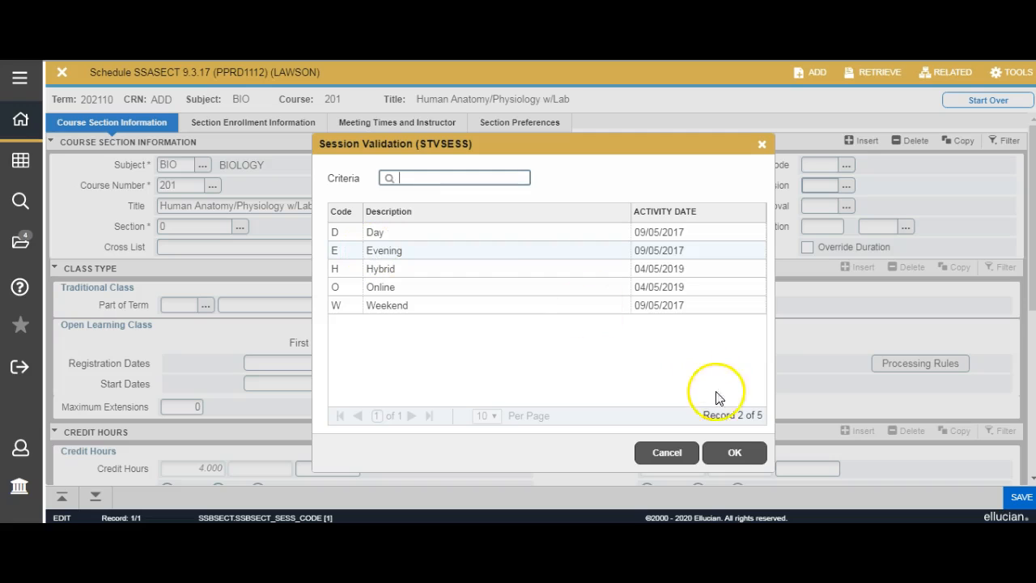
pyautogui.click(734, 455)
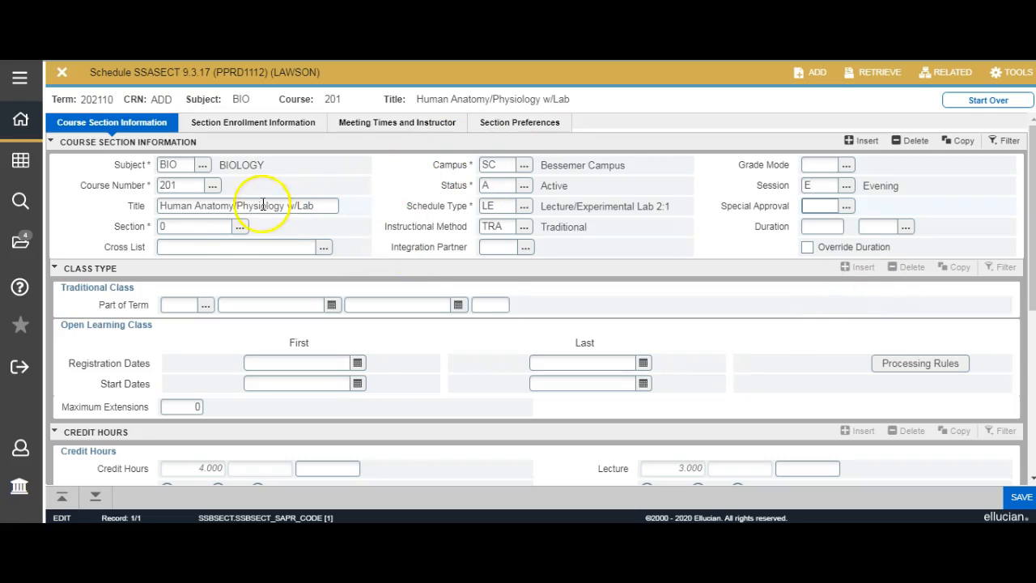
pyautogui.click(803, 202)
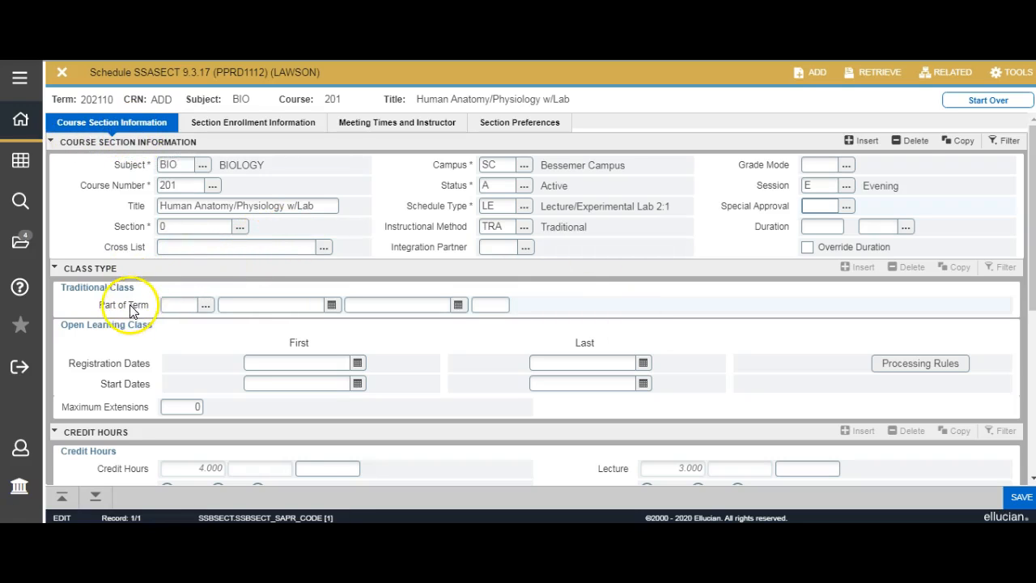
# Step: Choose part of term 1 (Full Term) for the class and save the new section
pyautogui.click(207, 308)
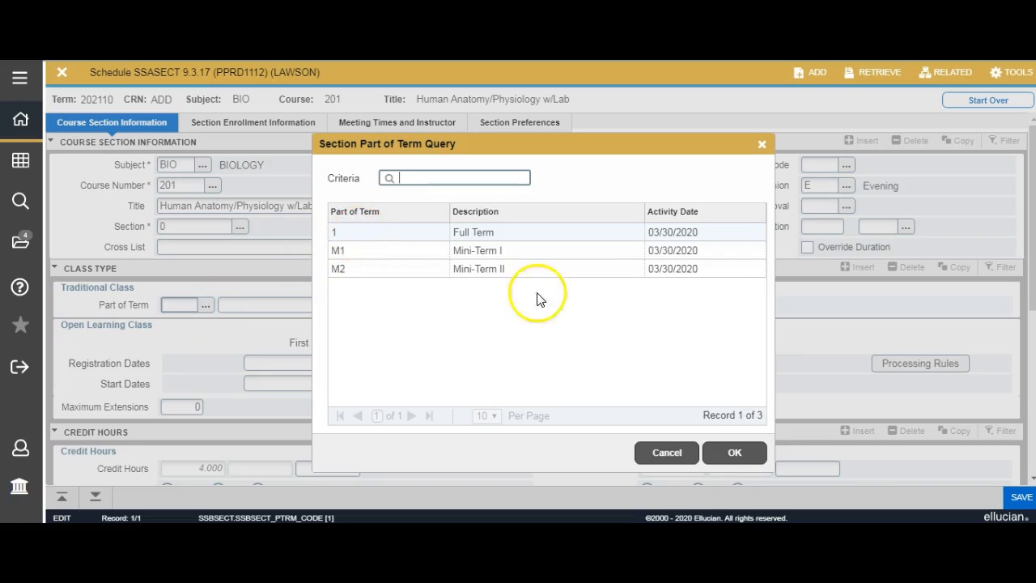
pyautogui.click(732, 456)
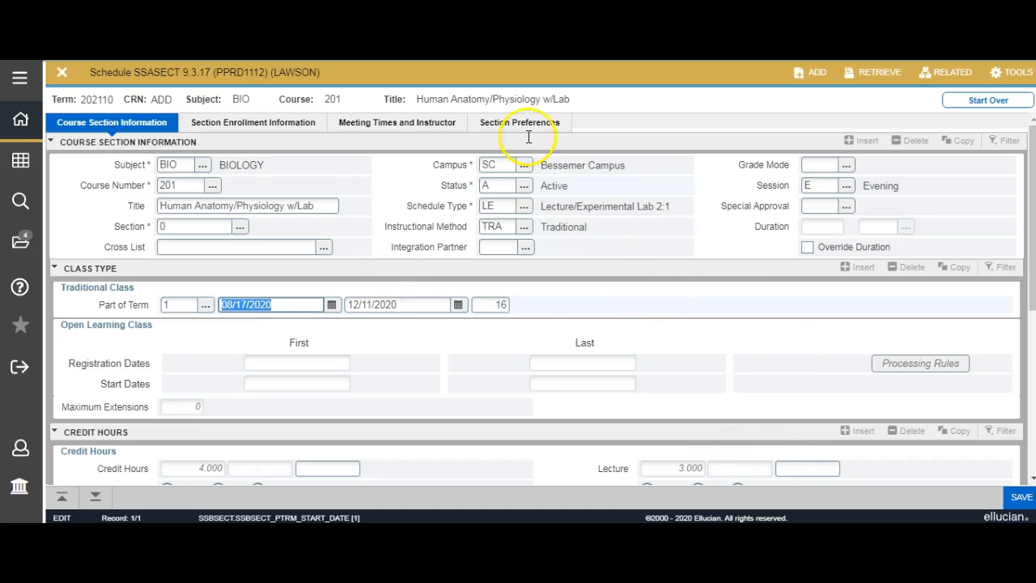
pyautogui.click(260, 125)
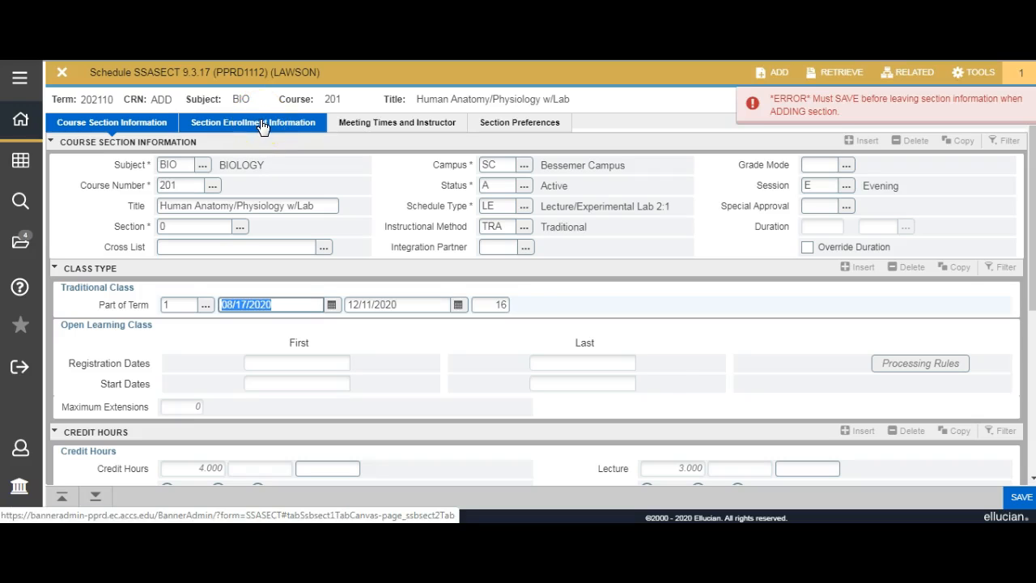
pyautogui.click(1022, 497)
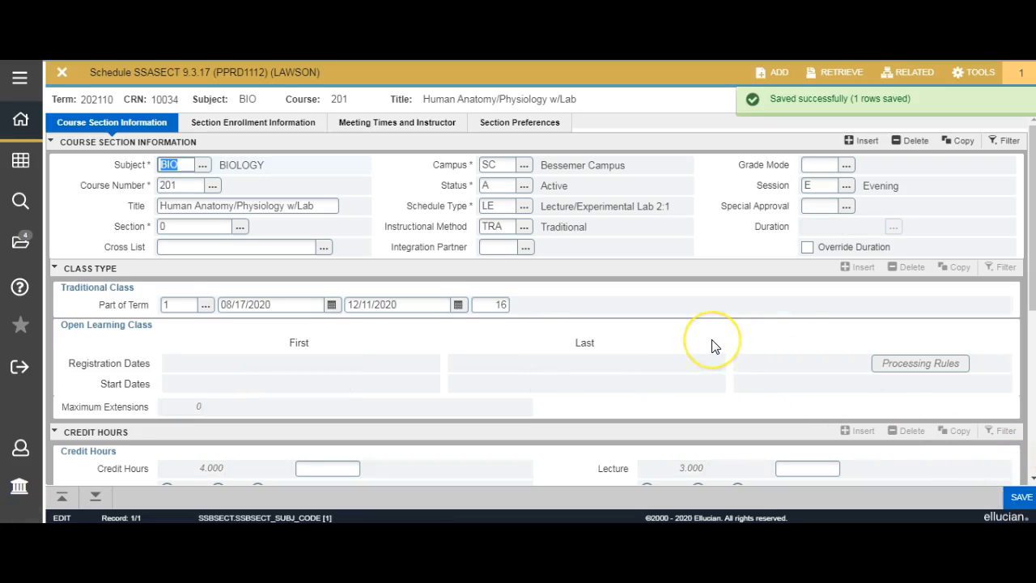
# Step: Set the section's maximum enrollment to 30 in the enrollment details
pyautogui.click(269, 128)
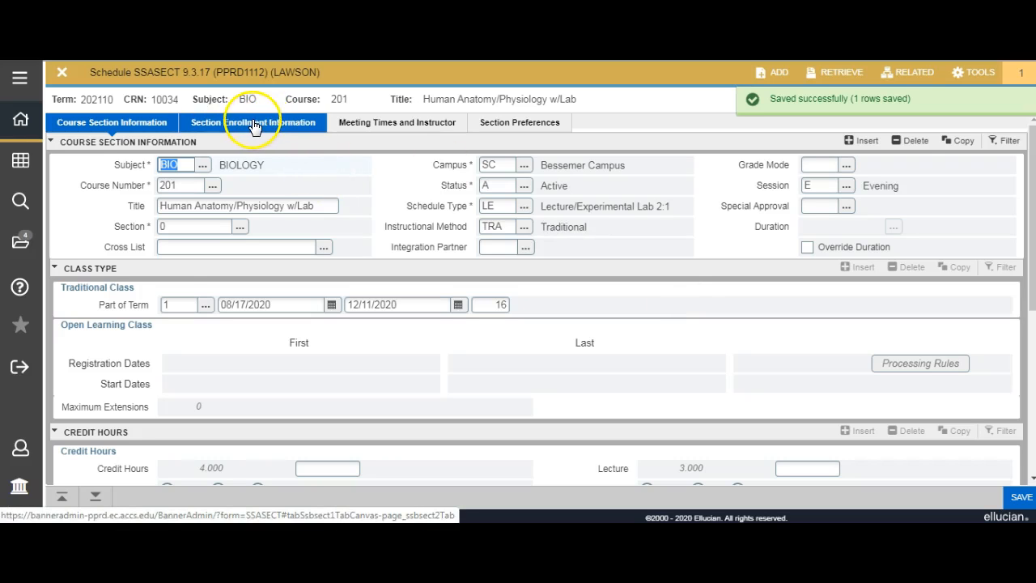
pyautogui.click(254, 127)
pyautogui.click(203, 187)
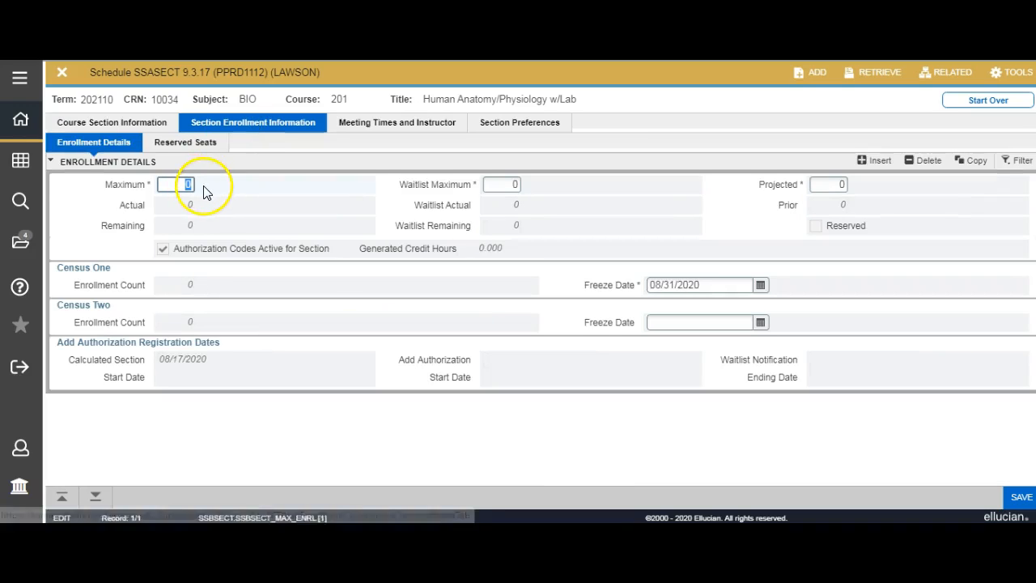
pyautogui.write('30')
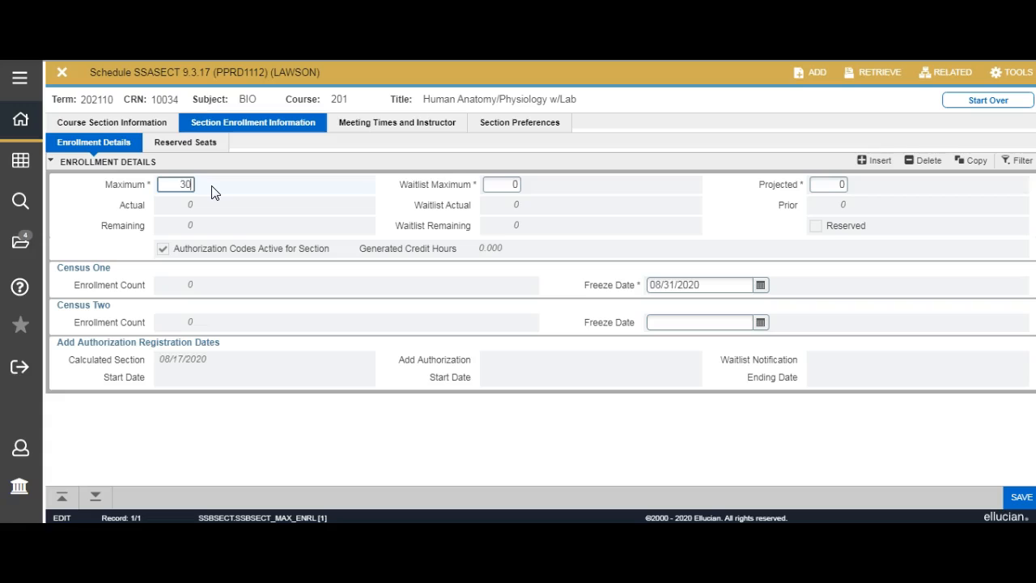
# Step: Save the enrollment details and open the section's meeting times and instructor information
pyautogui.press('Tab')
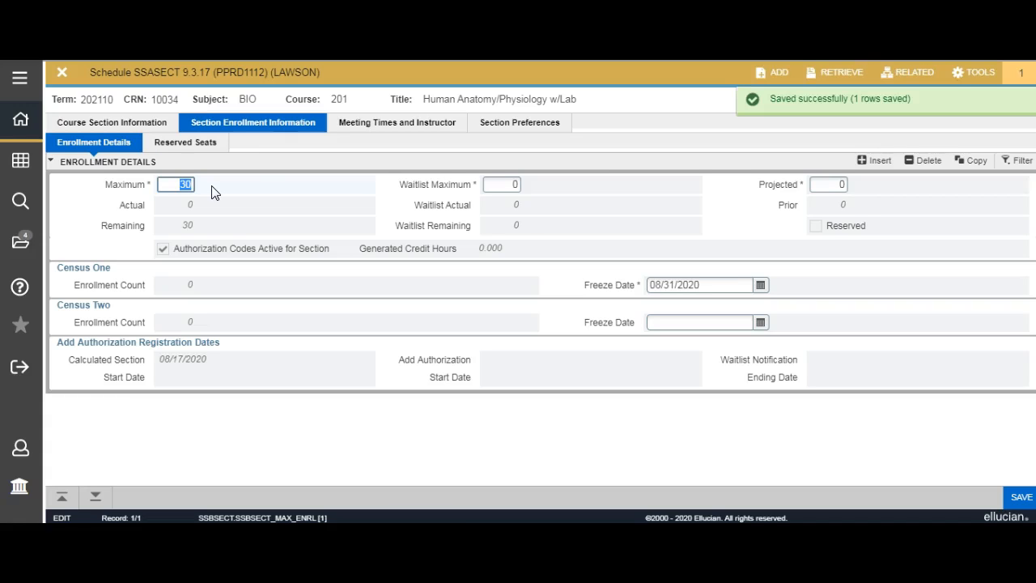
pyautogui.click(388, 128)
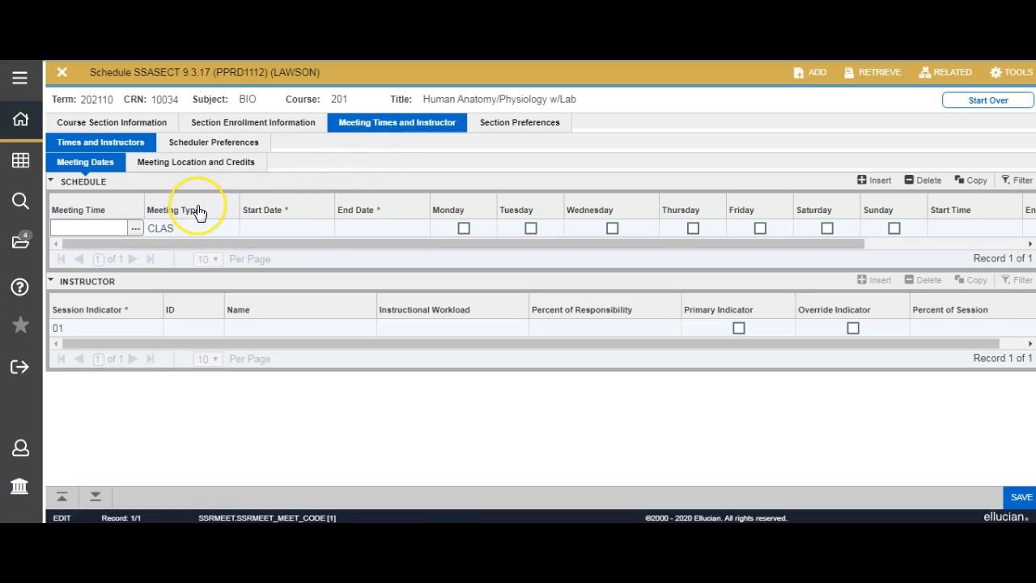
# Step: Look up the meeting types for the first schedule row and choose CHAT (Chat)
pyautogui.press('Tab')
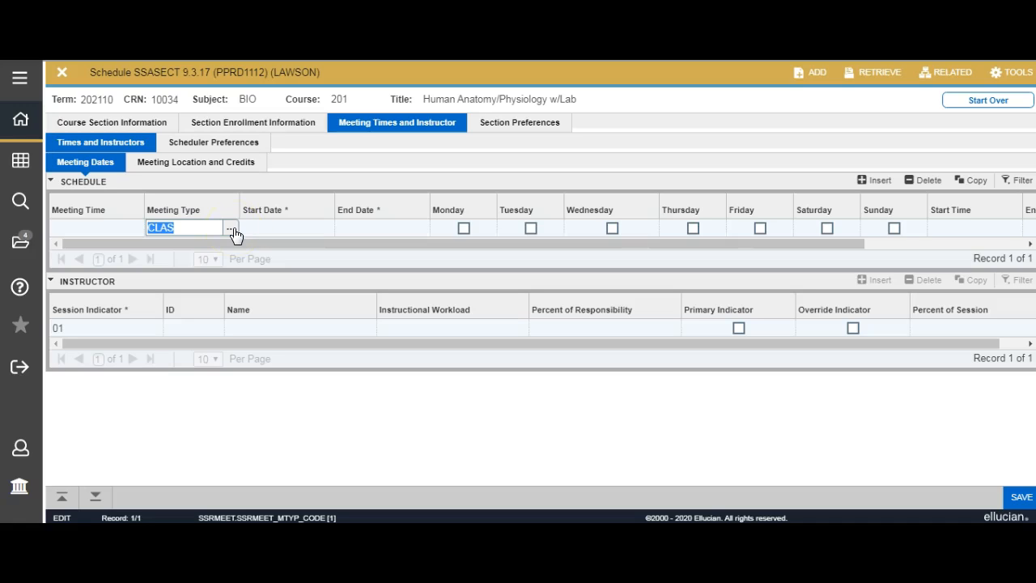
pyautogui.click(233, 234)
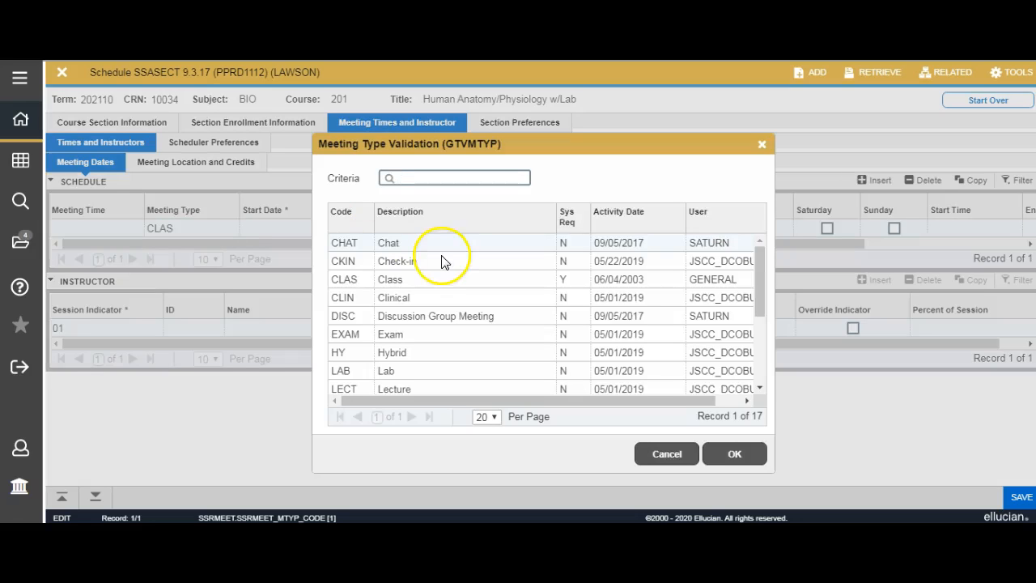
pyautogui.moveTo(758, 280)
pyautogui.mouseDown()
pyautogui.moveTo(766, 369)
pyautogui.moveTo(770, 291)
pyautogui.mouseUp()
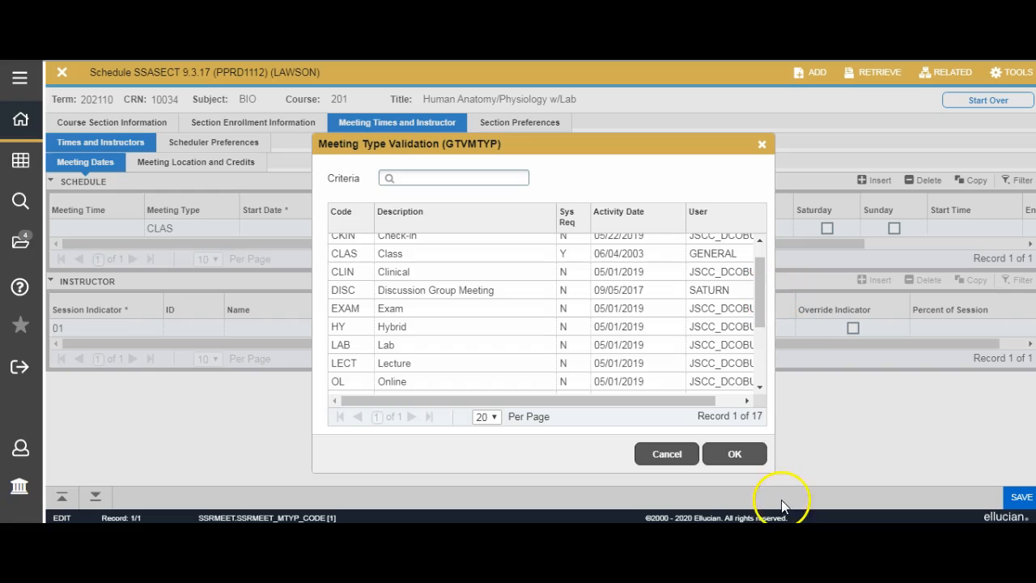
pyautogui.click(740, 454)
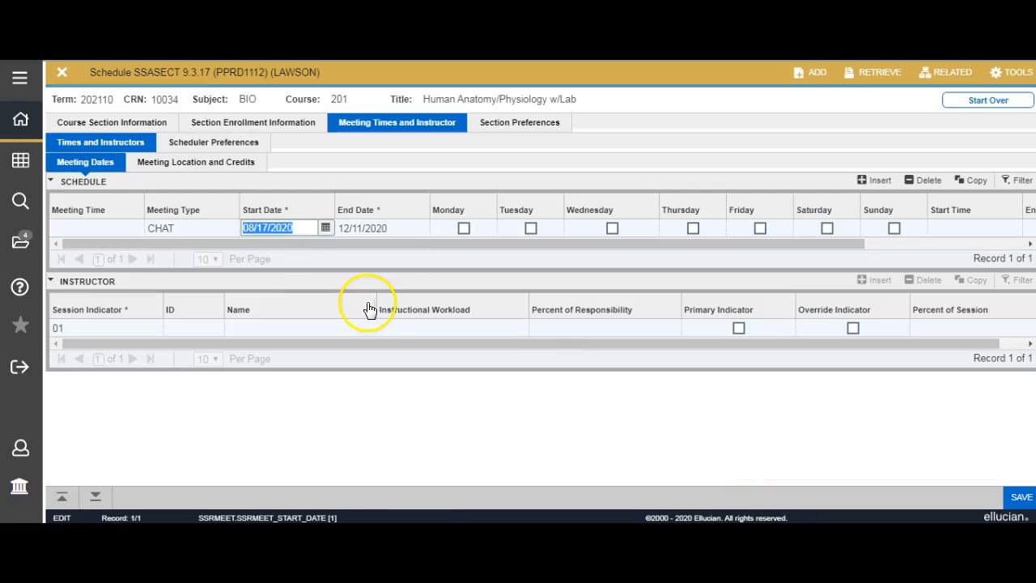
# Step: Mark Tuesday and Thursday as the first row's meeting days and set its meeting type to CLAS (Class)
pyautogui.click(530, 229)
pyautogui.click(694, 228)
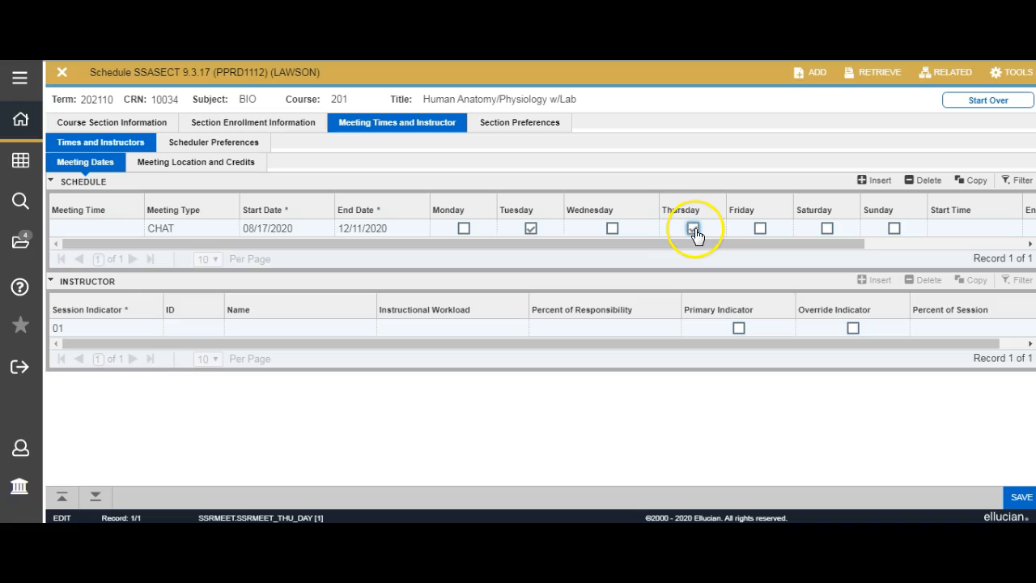
pyautogui.click(189, 227)
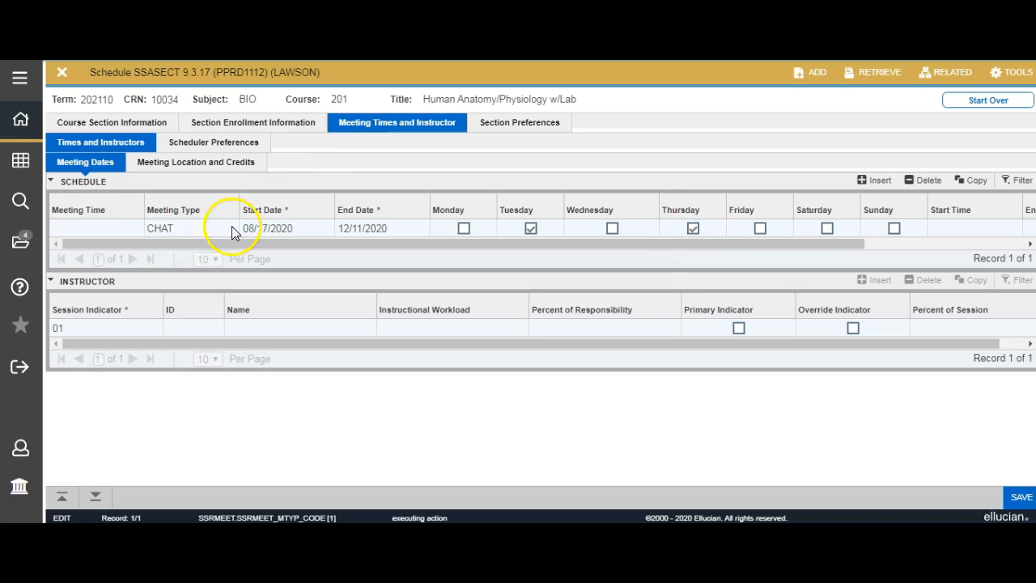
pyautogui.click(232, 227)
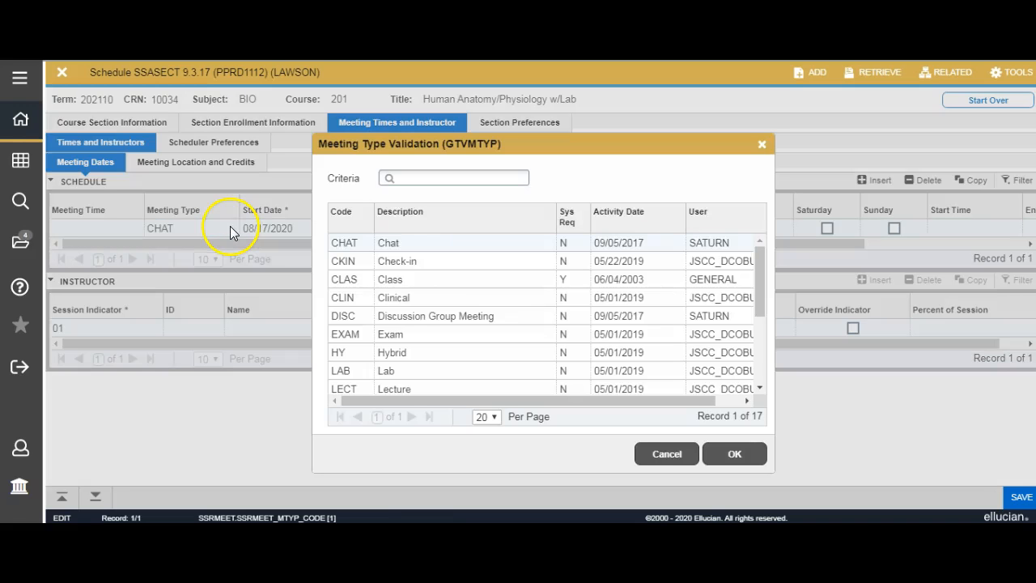
pyautogui.click(400, 283)
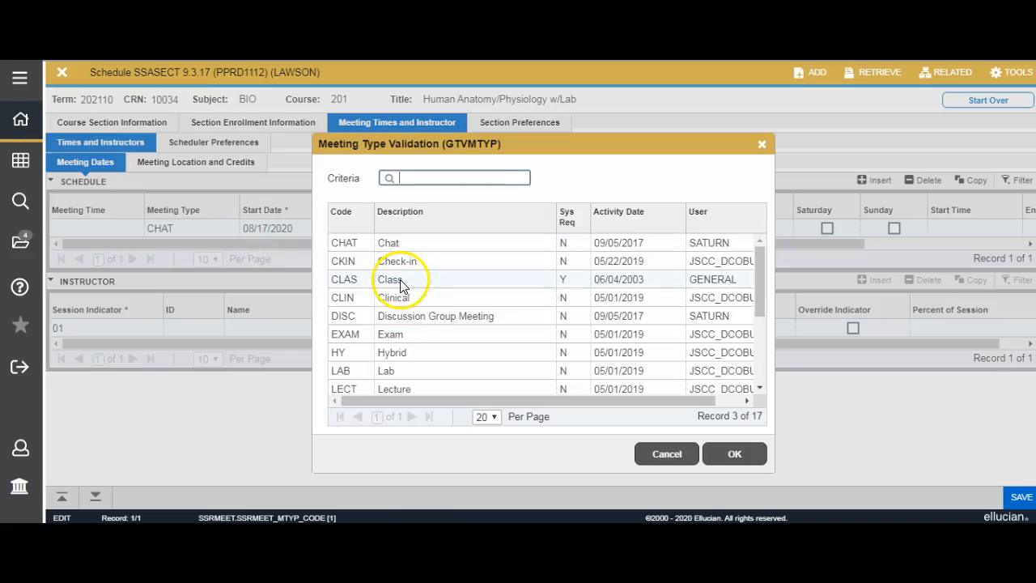
pyautogui.click(733, 452)
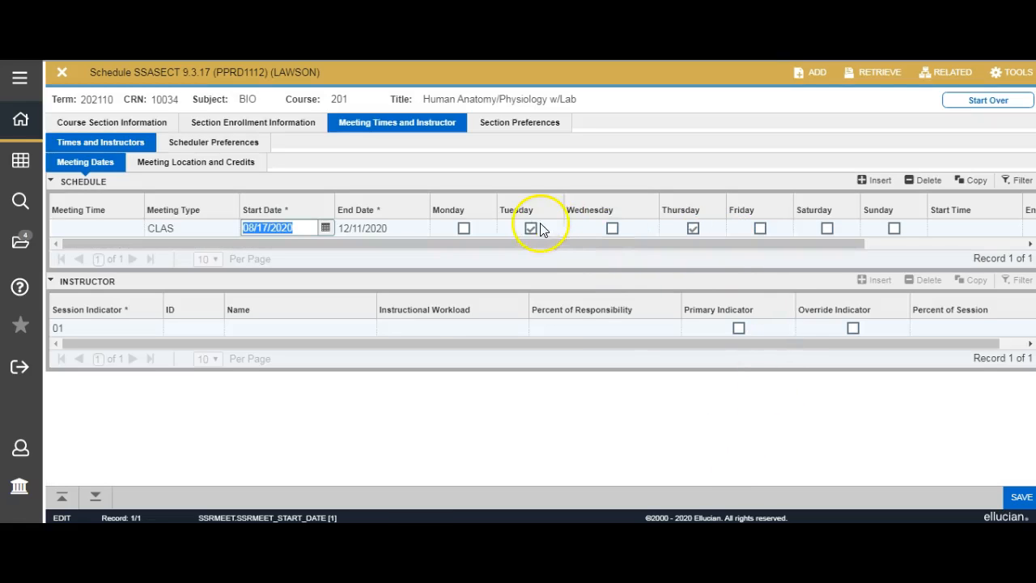
# Step: Set the class meeting's start time to 1730
pyautogui.click(945, 230)
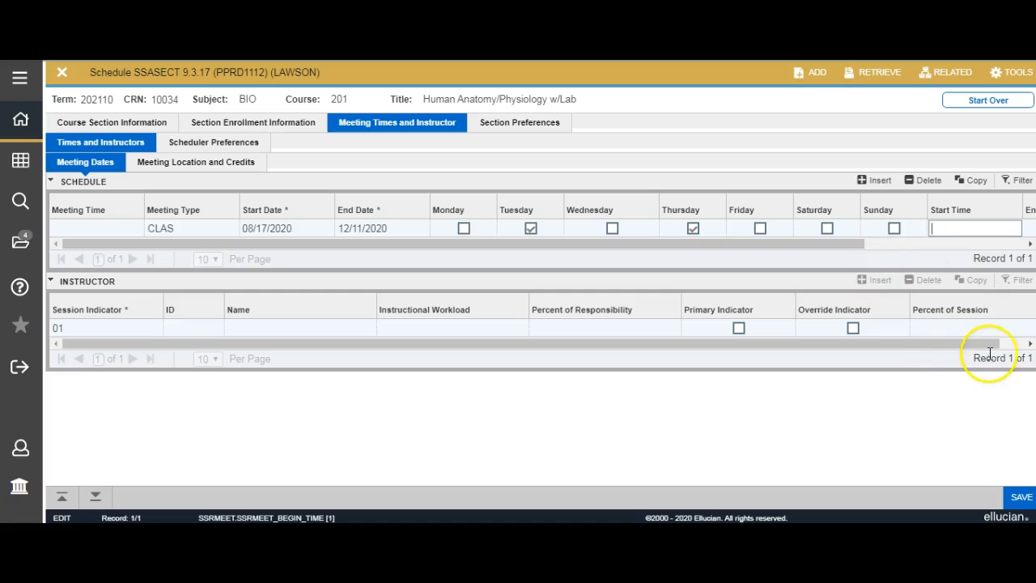
pyautogui.click(1031, 343)
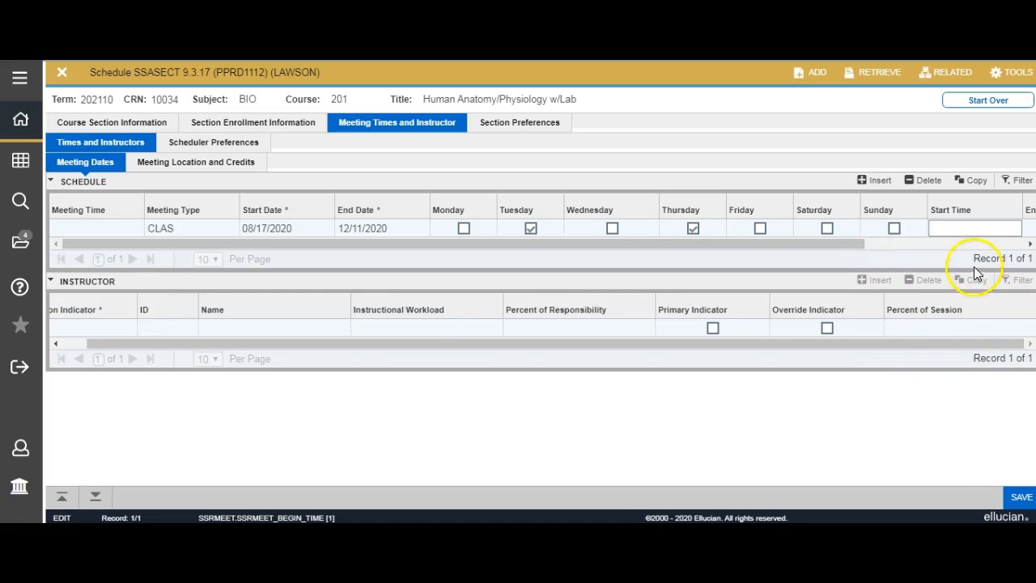
pyautogui.click(1031, 244)
pyautogui.click(1030, 244)
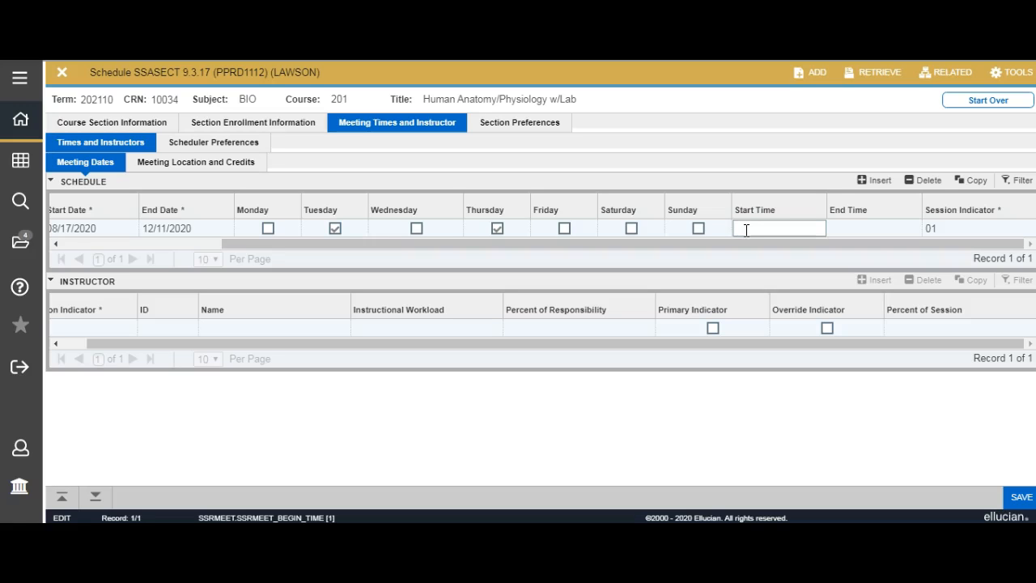
pyautogui.write('750')
pyautogui.press('Tab')
pyautogui.doubleClick(757, 229)
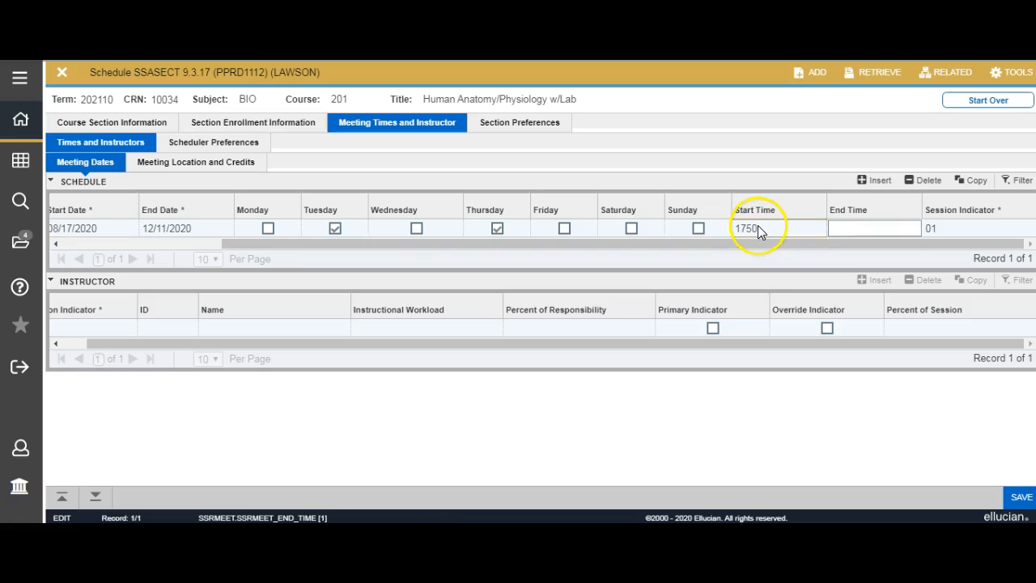
pyautogui.write('1')
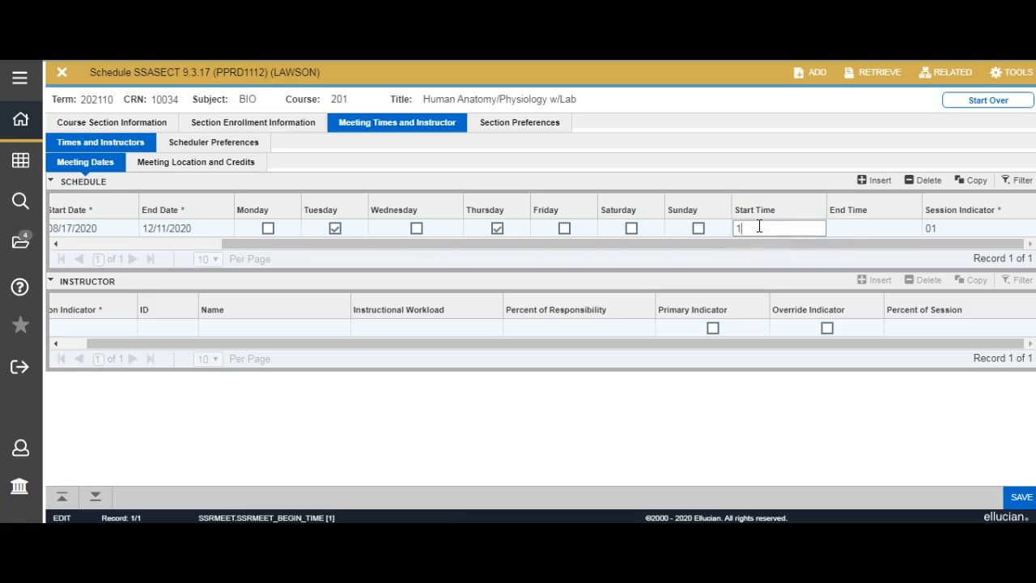
pyautogui.write('730')
pyautogui.press('Tab')
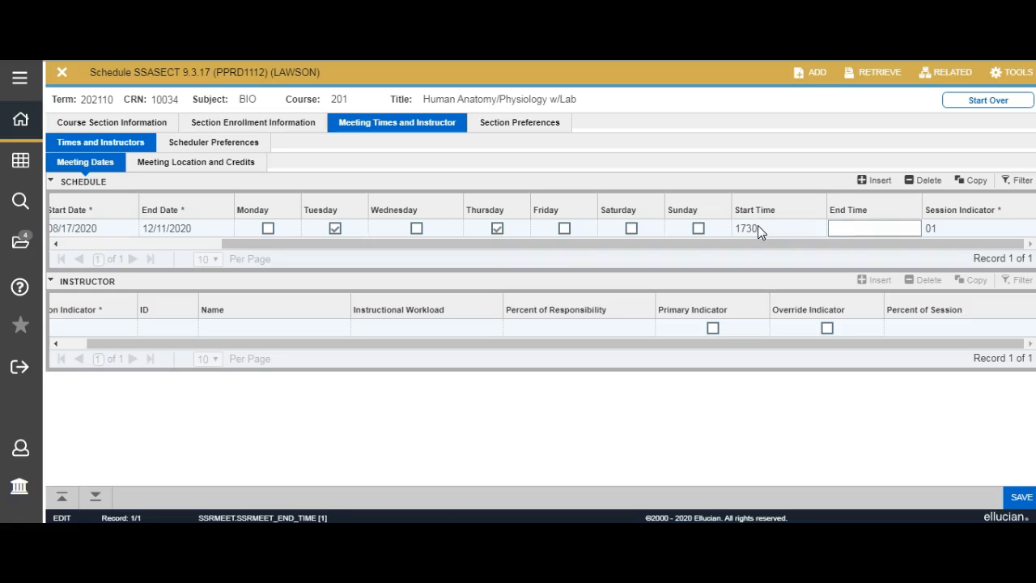
# Step: Set the class meeting's end time to 1845 and go to its session indicator
pyautogui.write('1845')
pyautogui.press('Tab')
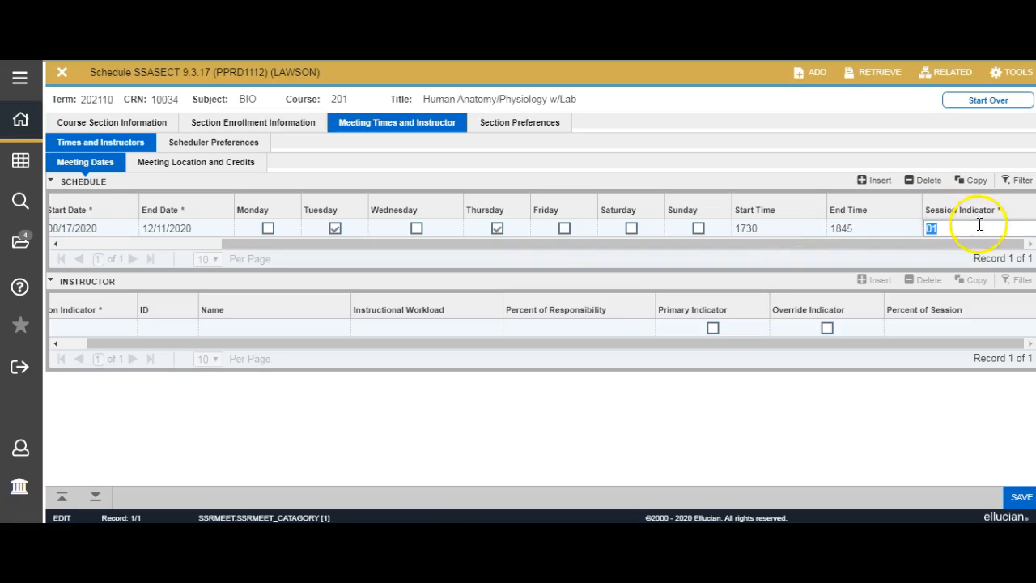
pyautogui.click(951, 228)
# Step: Insert a second schedule row and set its meeting type to LAB (Lab)
pyautogui.moveTo(913, 243); pyautogui.dragTo(646, 226)
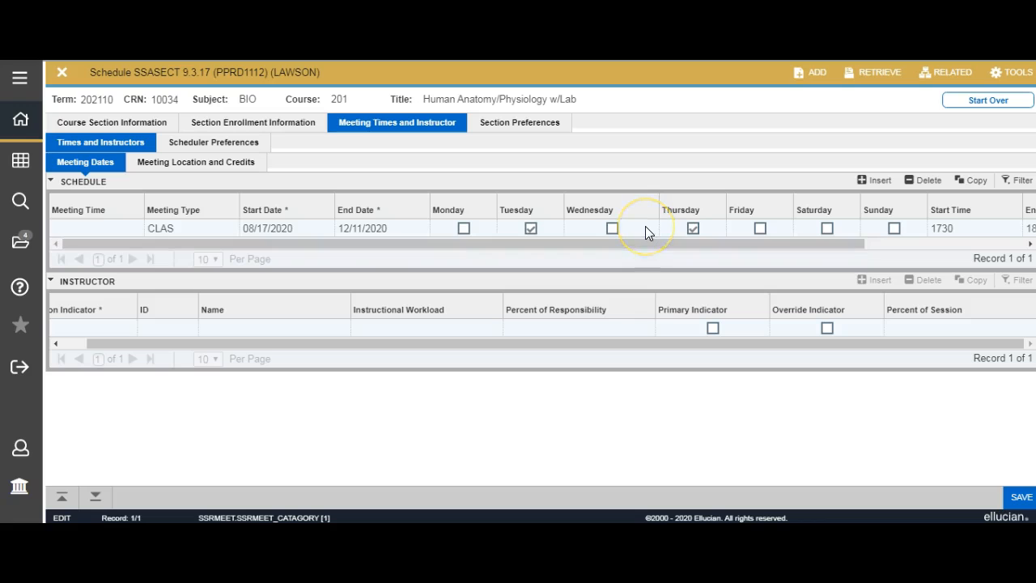
pyautogui.click(865, 182)
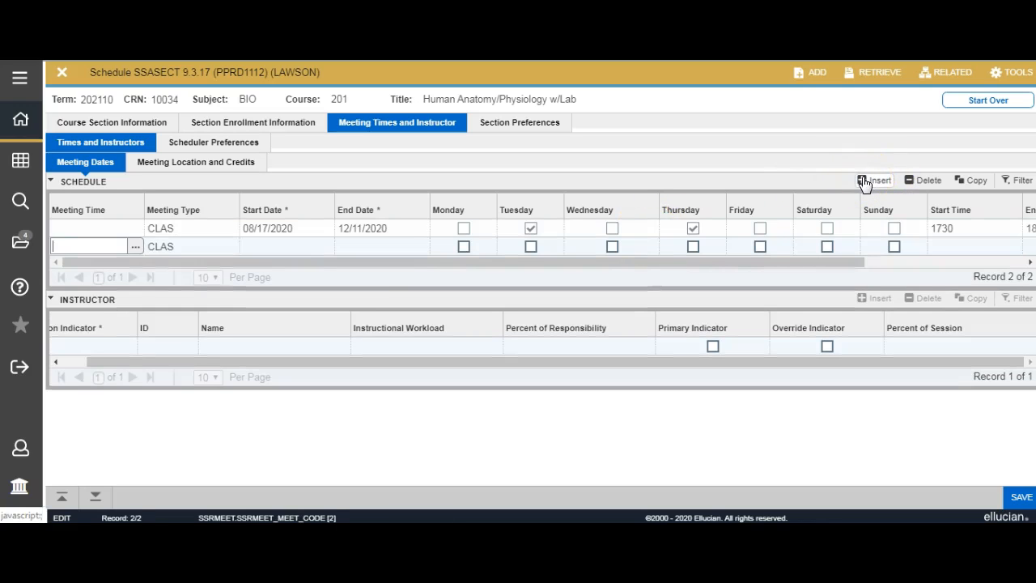
pyautogui.click(182, 245)
pyautogui.click(232, 247)
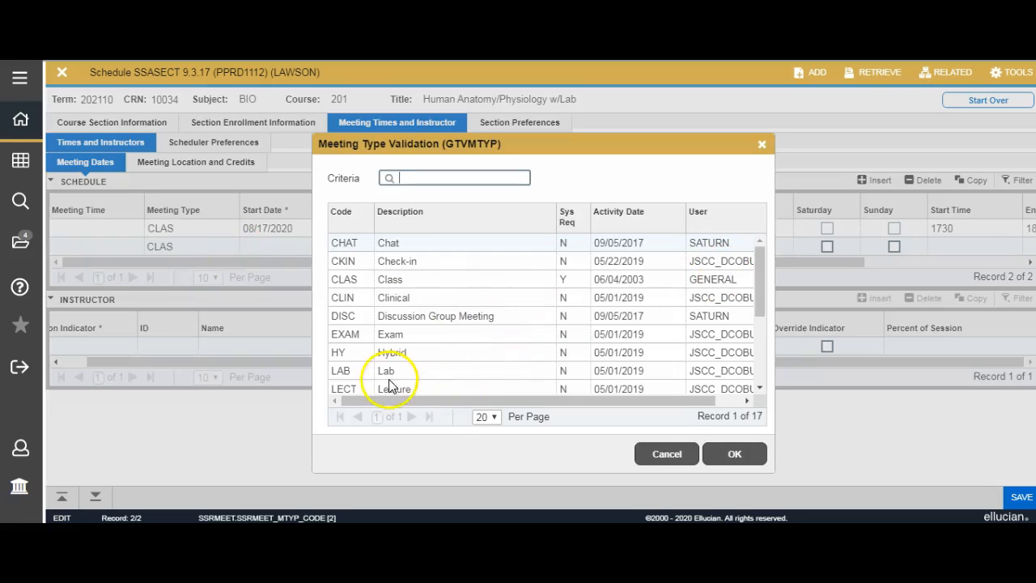
pyautogui.click(359, 372)
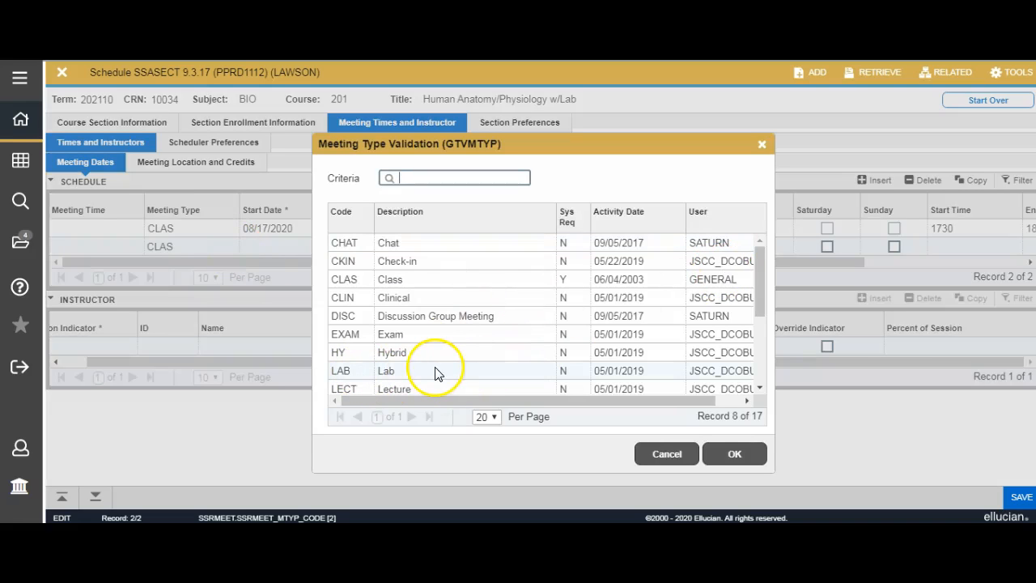
pyautogui.click(734, 456)
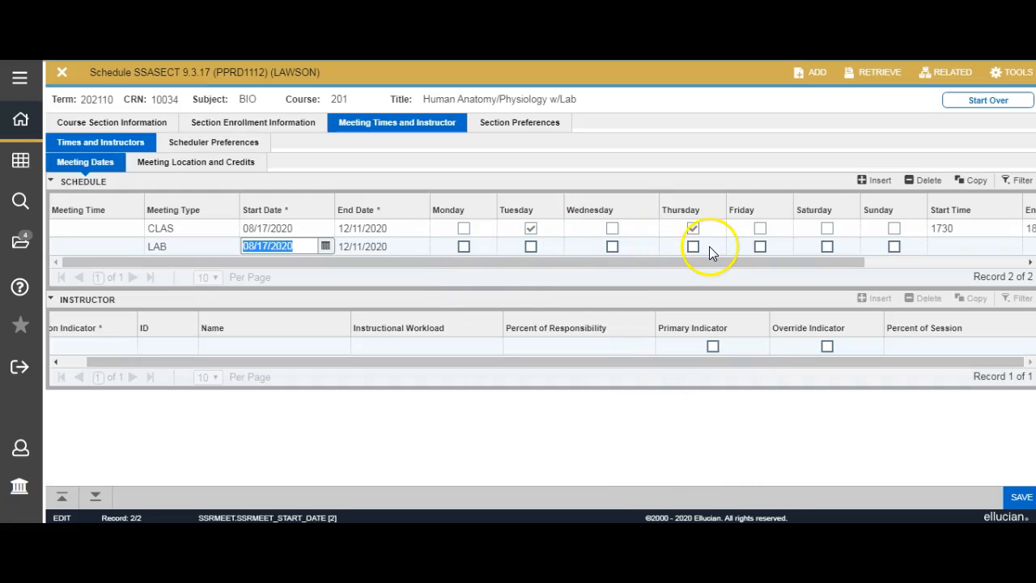
# Step: Schedule the lab meeting on Friday with start time 1730 and end time 1930
pyautogui.click(762, 248)
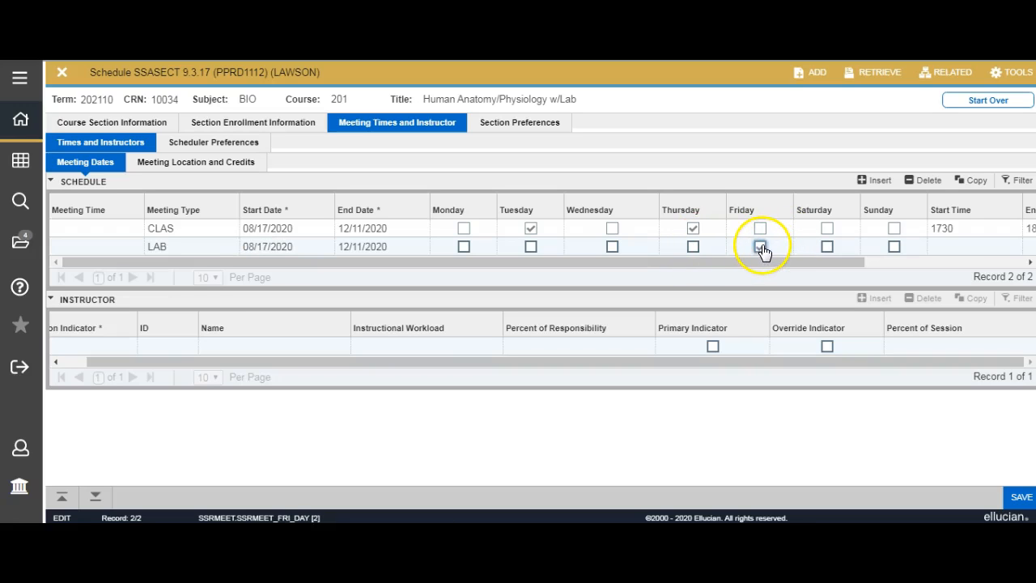
pyautogui.click(941, 245)
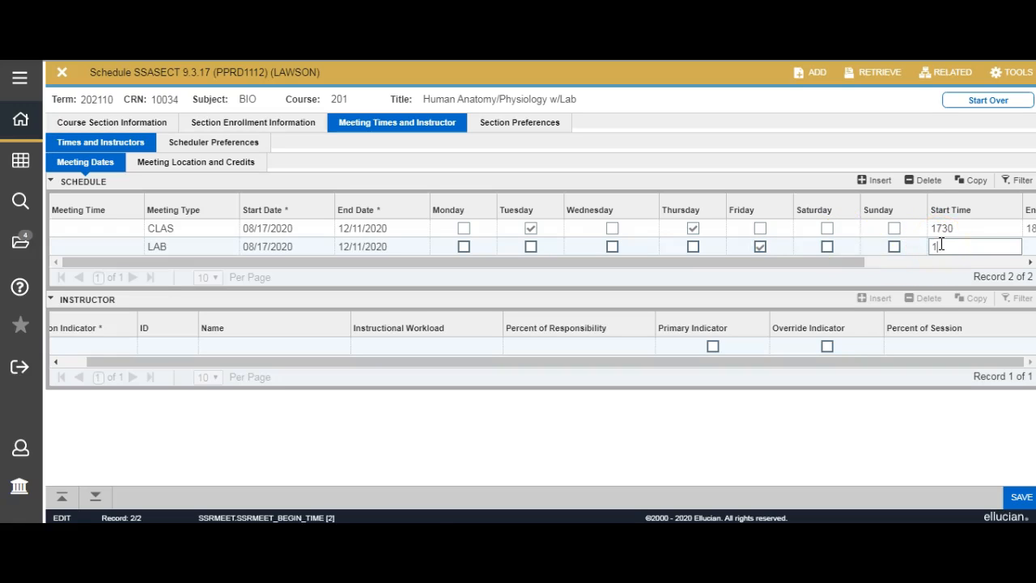
pyautogui.write('1730')
pyautogui.press('Tab')
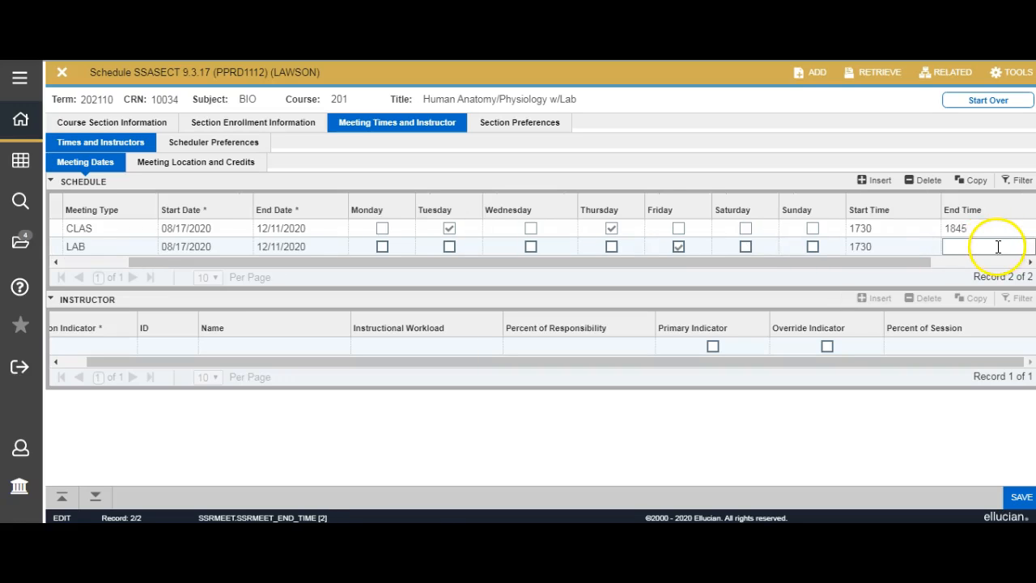
pyautogui.write('1930')
pyautogui.press('Tab')
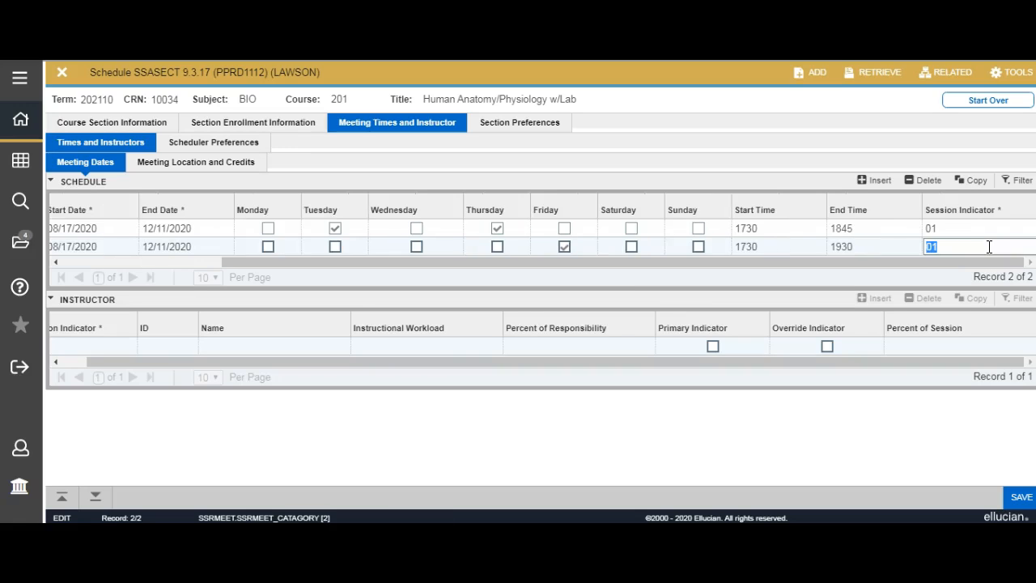
# Step: Set the lab meeting's session indicator to 2 and continue to the meeting location and credits
pyautogui.click(942, 247)
pyautogui.write('2')
pyautogui.press('Tab')
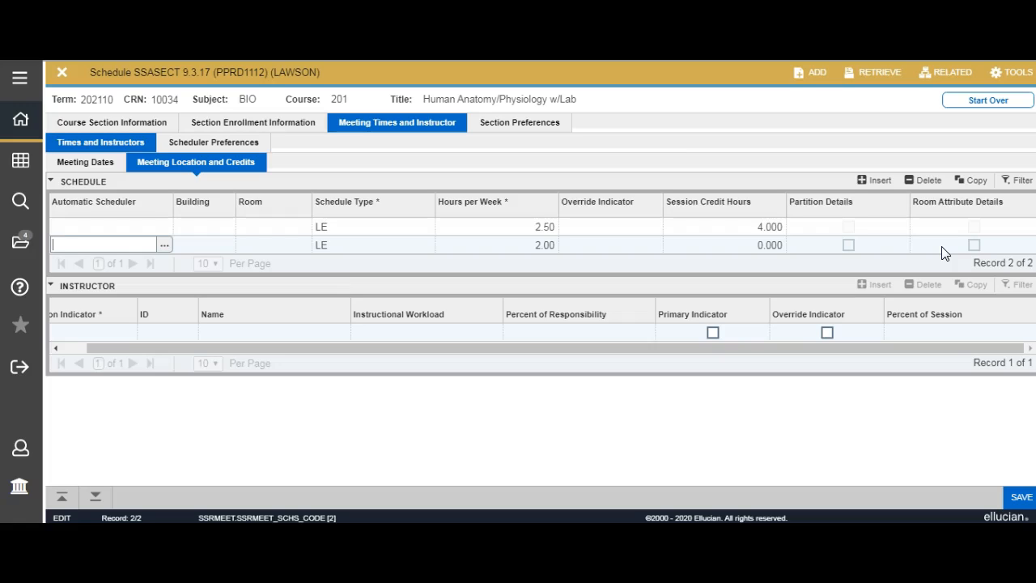
# Step: Open the building query for the first meeting row and set its campus filter to SC (Bessemer Campus)
pyautogui.click(89, 228)
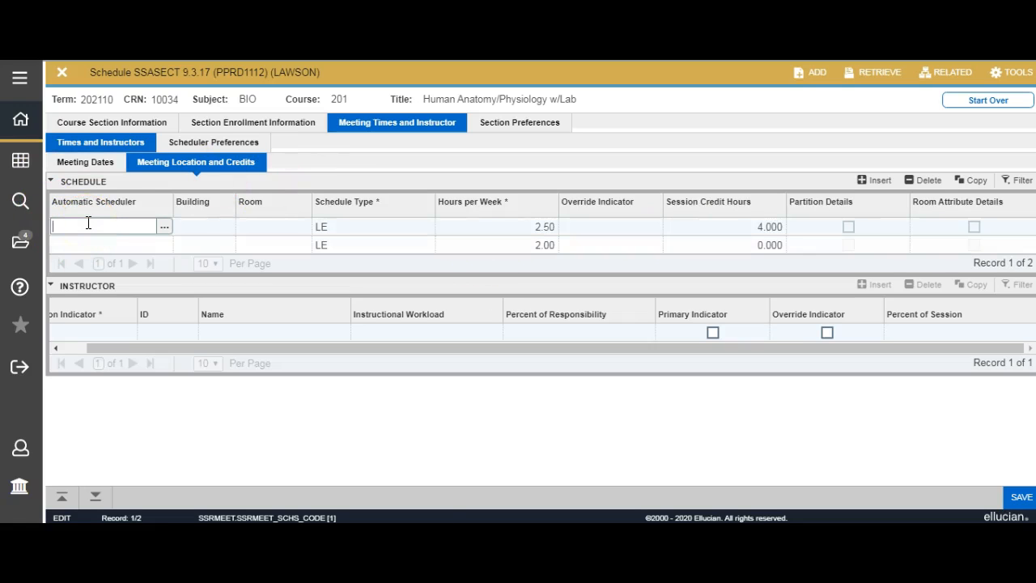
pyautogui.press('Tab')
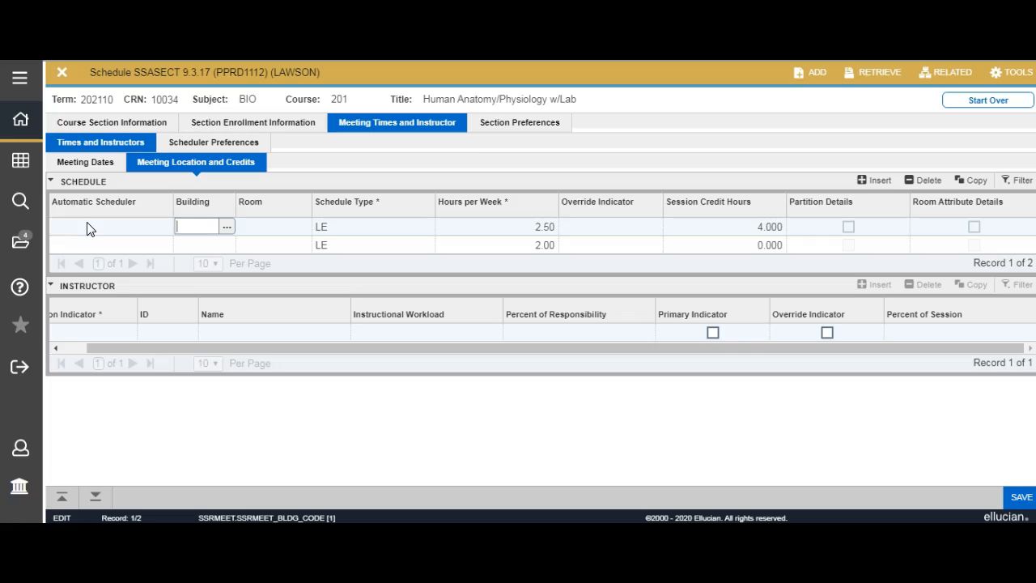
pyautogui.click(227, 231)
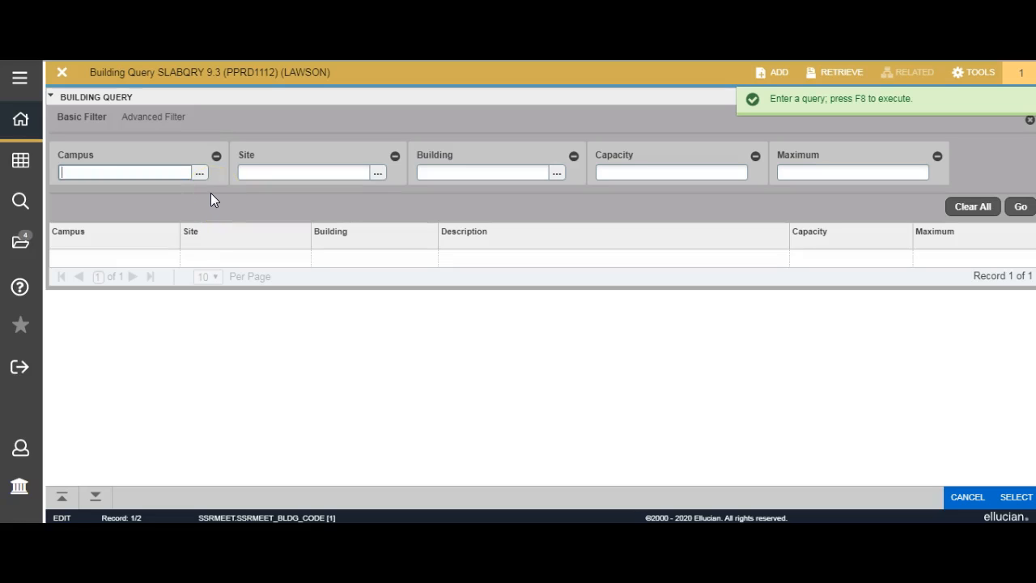
pyautogui.click(209, 186)
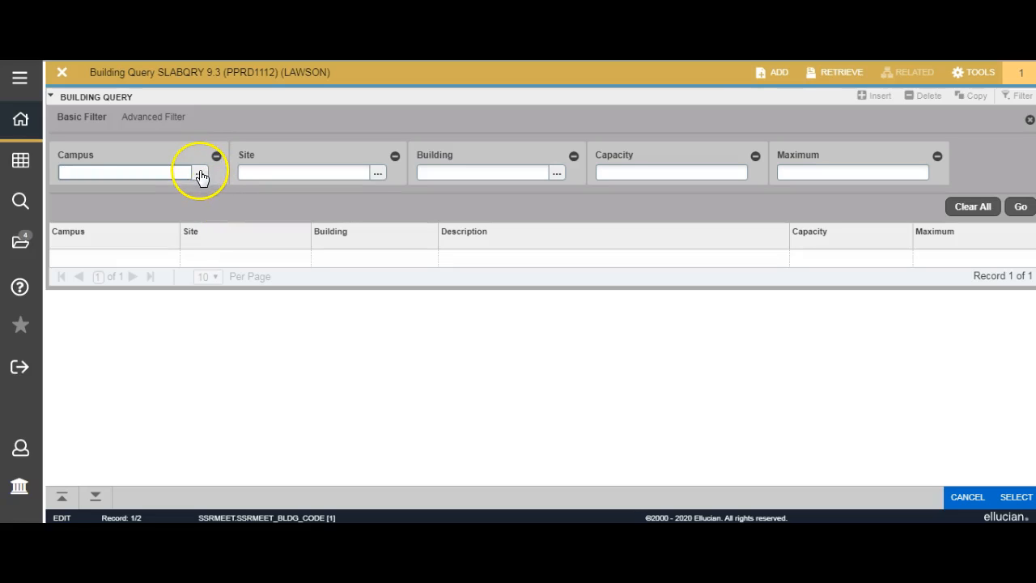
pyautogui.click(199, 173)
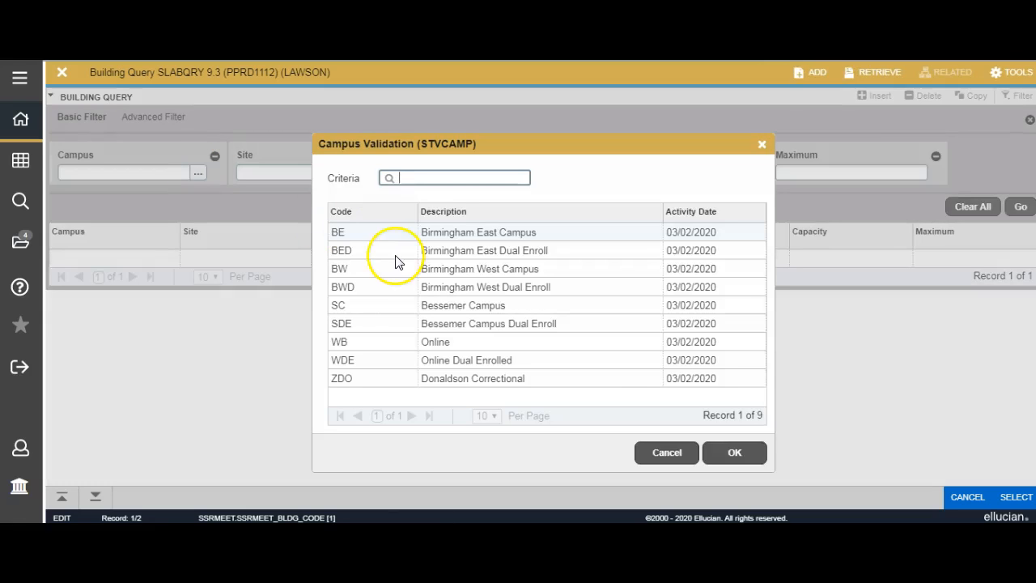
pyautogui.click(490, 311)
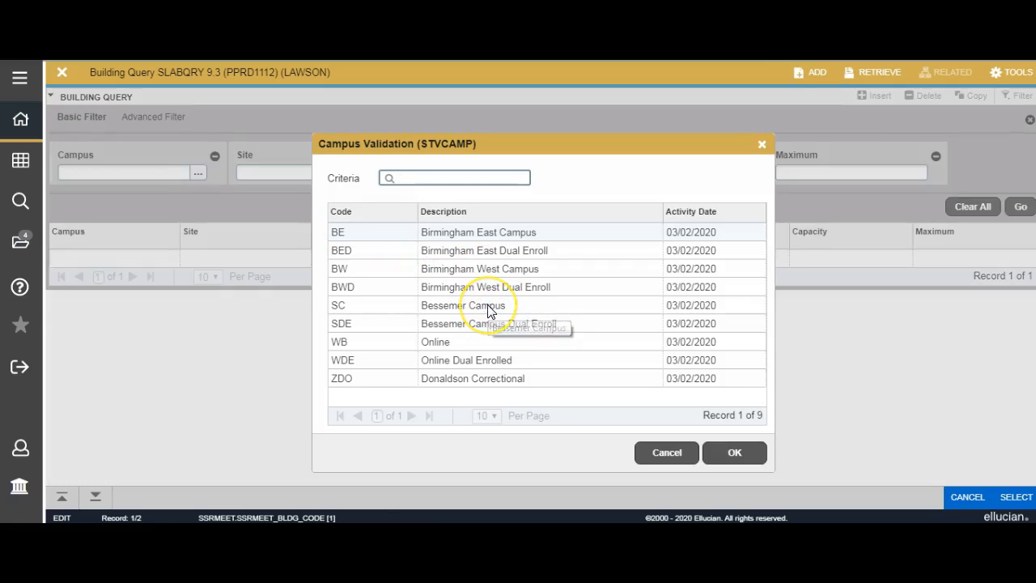
pyautogui.click(731, 455)
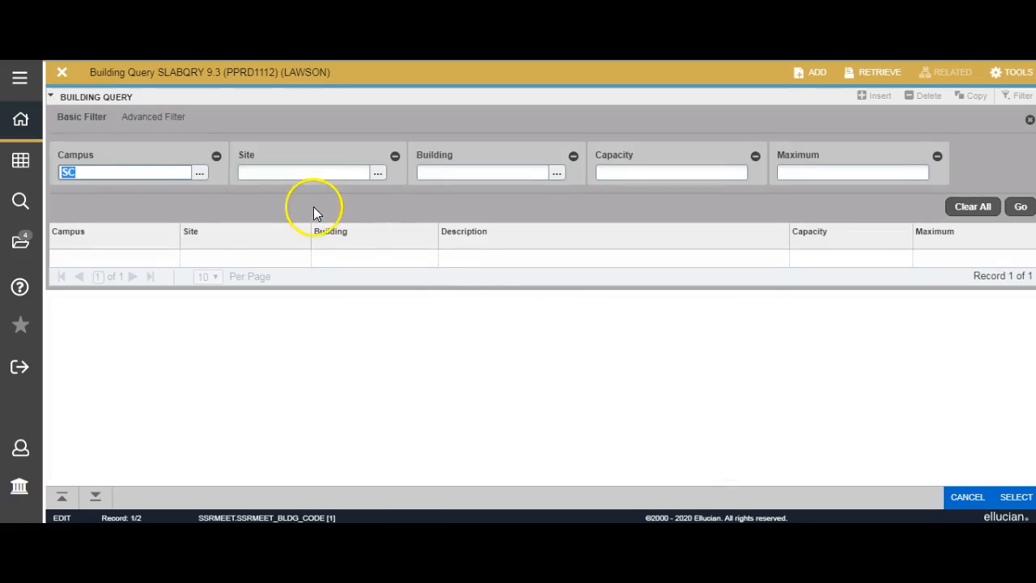
# Step: Look up the building codes for the query's building filter and show 50 codes per page
pyautogui.click(558, 176)
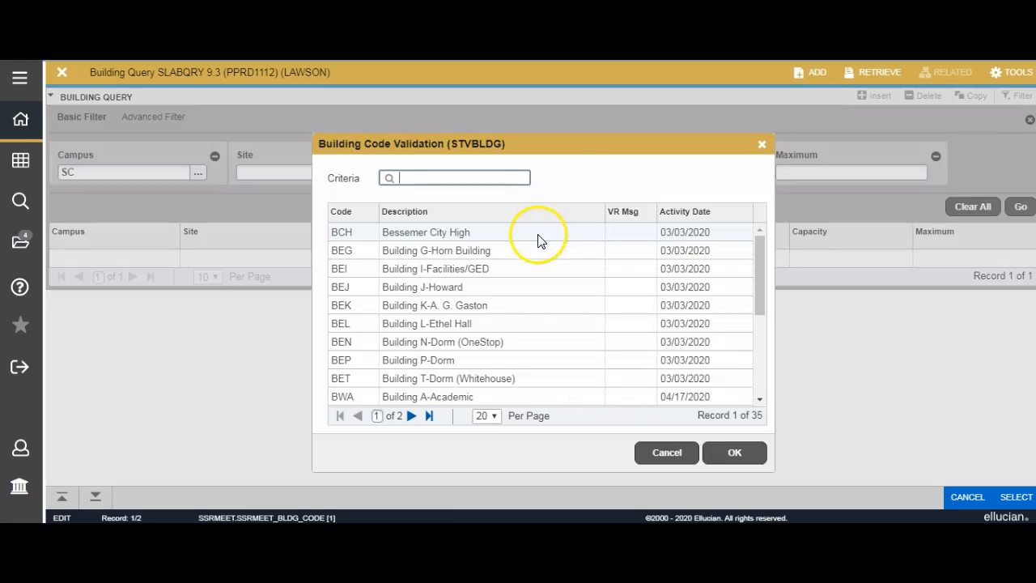
pyautogui.moveTo(761, 252); pyautogui.dragTo(761, 274)
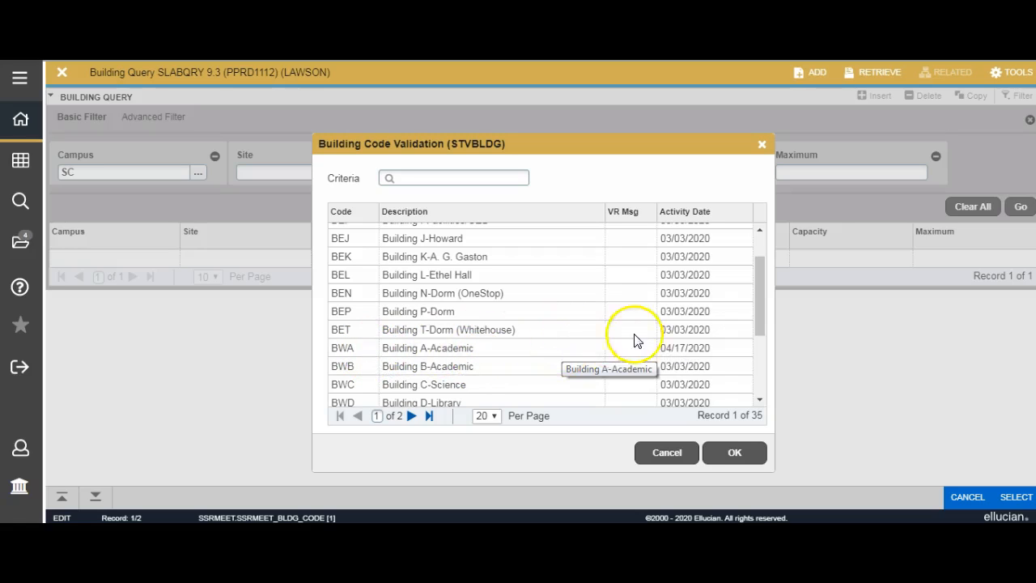
pyautogui.moveTo(760, 277); pyautogui.dragTo(767, 354)
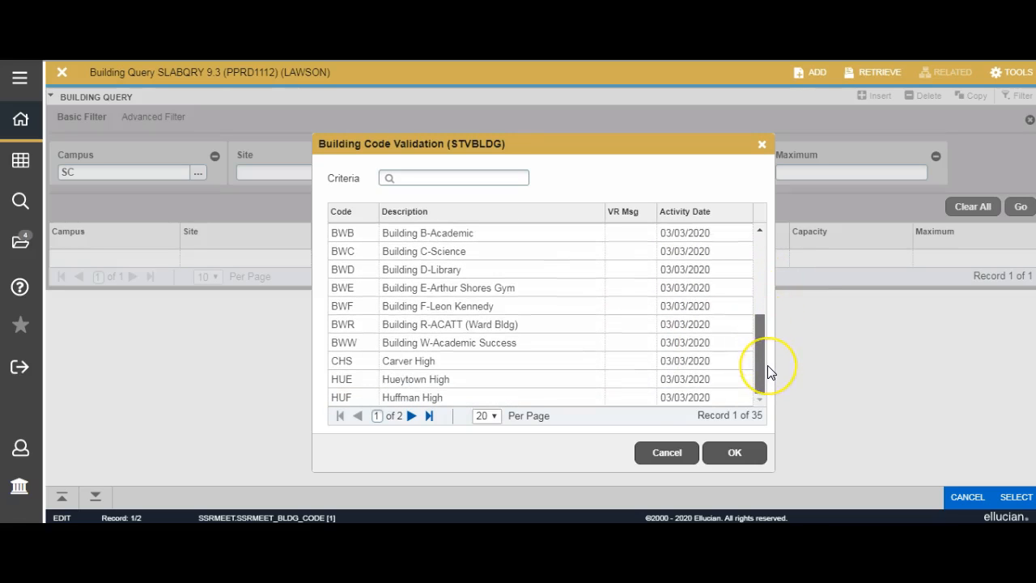
pyautogui.click(712, 378)
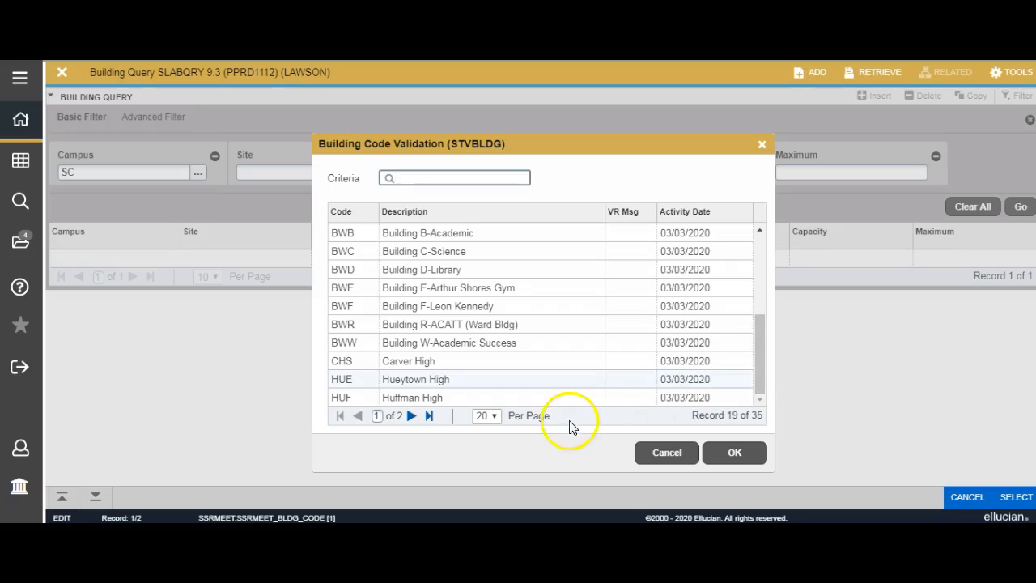
pyautogui.click(494, 417)
pyautogui.click(495, 479)
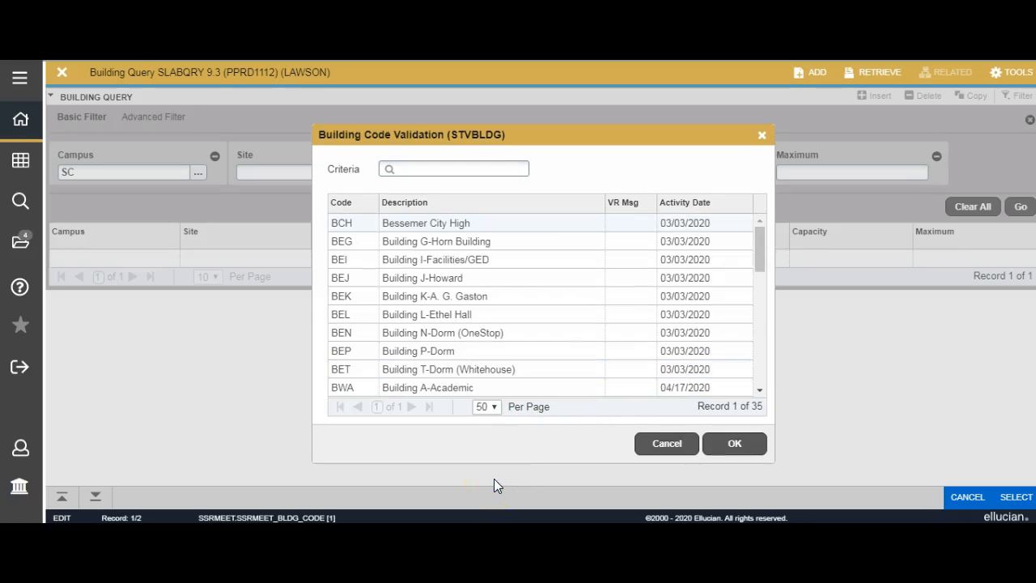
# Step: Choose SCA (Building A) as the building filter, run the query and return that building to the first meeting row
pyautogui.moveTo(756, 243); pyautogui.dragTo(788, 284)
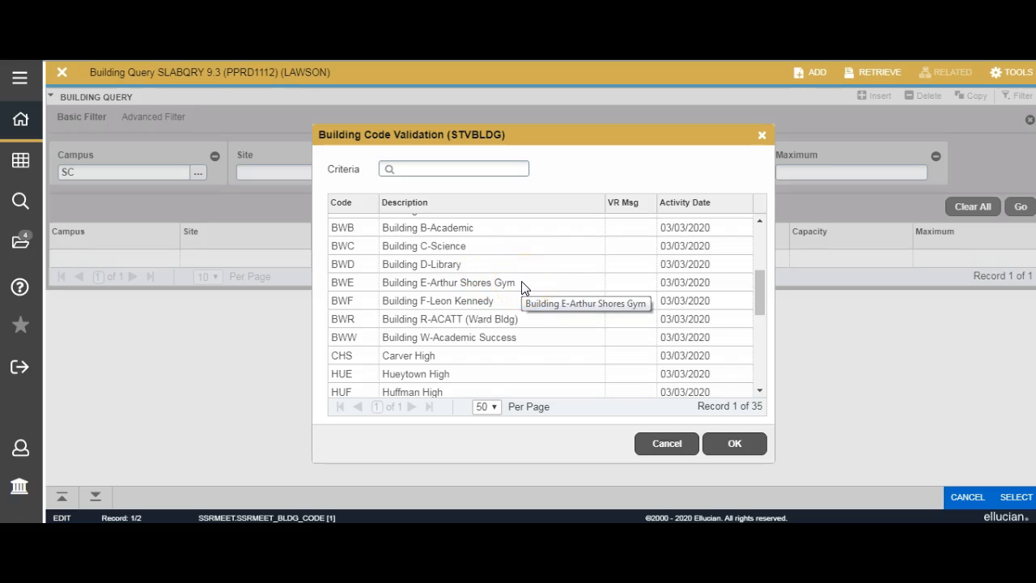
pyautogui.moveTo(760, 279); pyautogui.dragTo(770, 334)
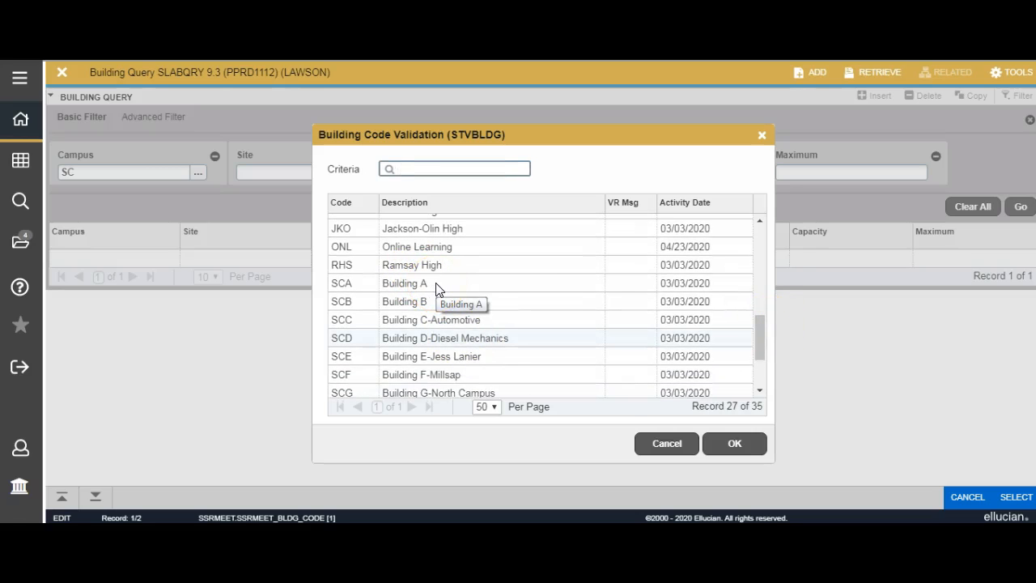
pyautogui.click(364, 289)
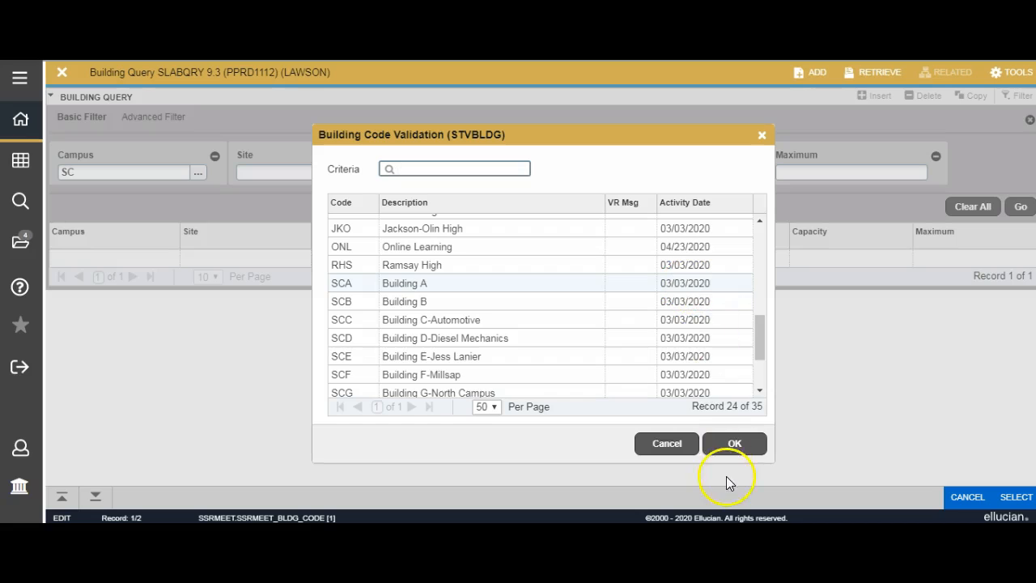
pyautogui.click(733, 444)
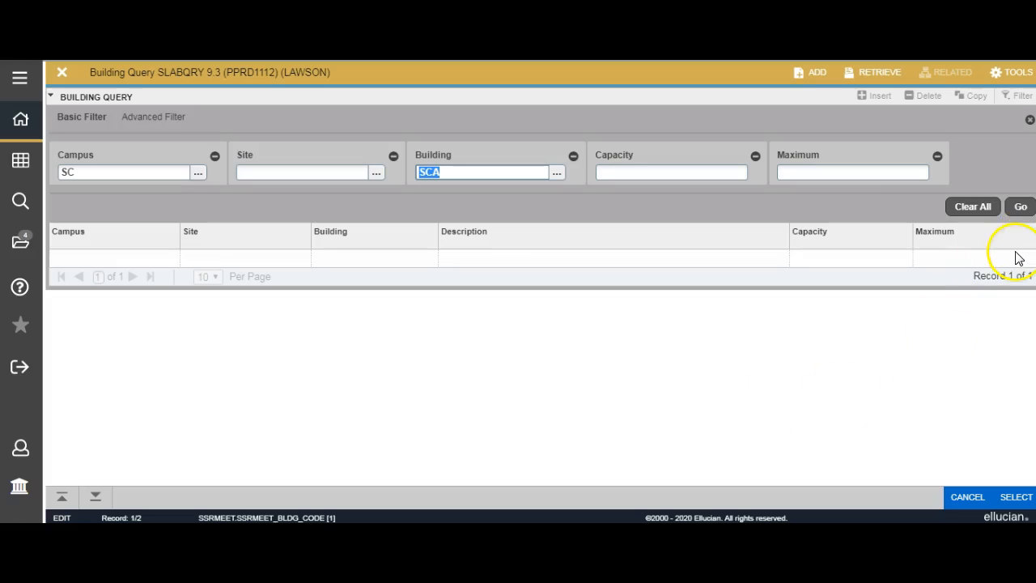
pyautogui.click(1021, 207)
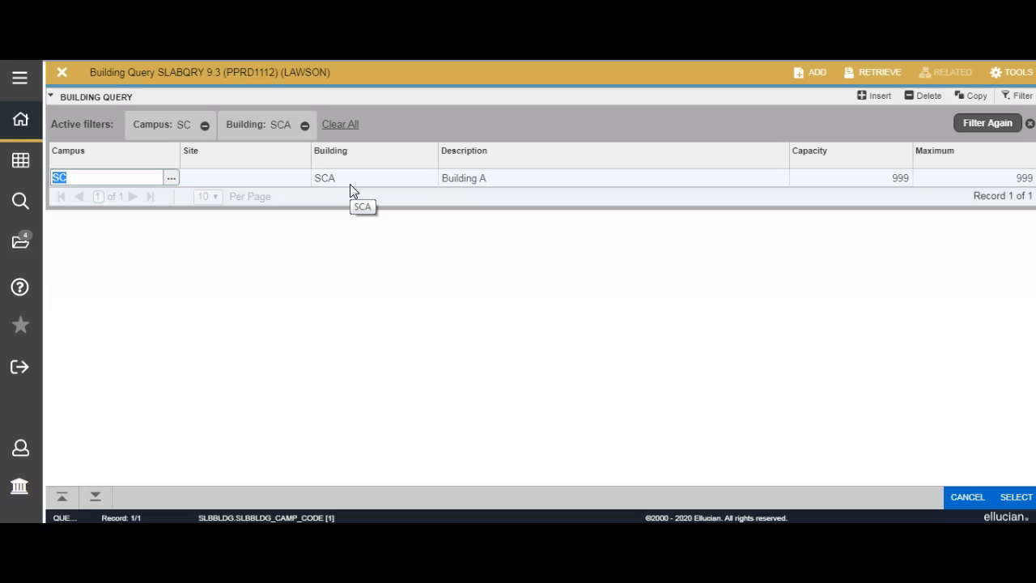
pyautogui.click(1019, 500)
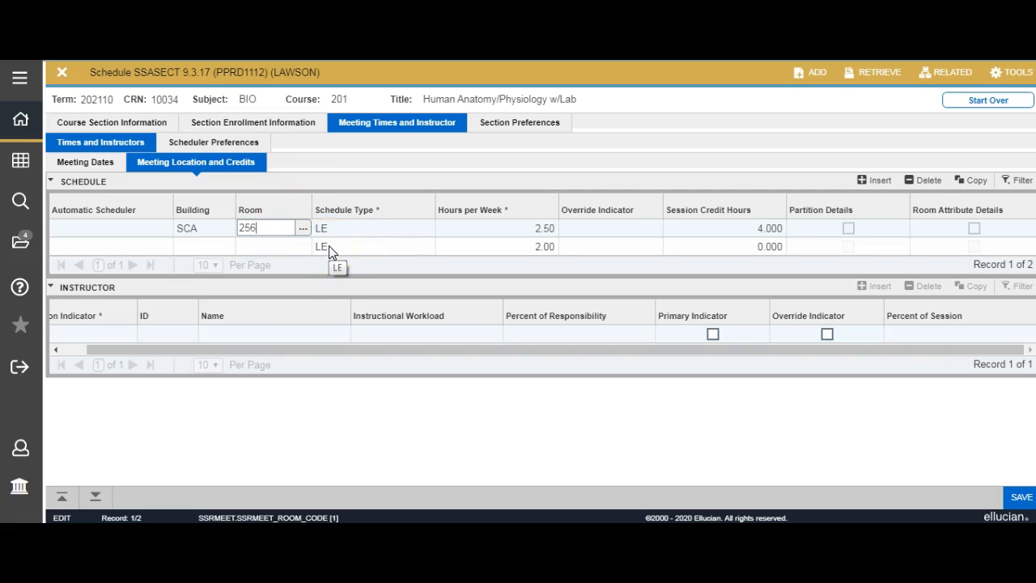
# Step: Set the class meeting's room to 256 and its schedule type to LEC (Lecture)
pyautogui.click(372, 236)
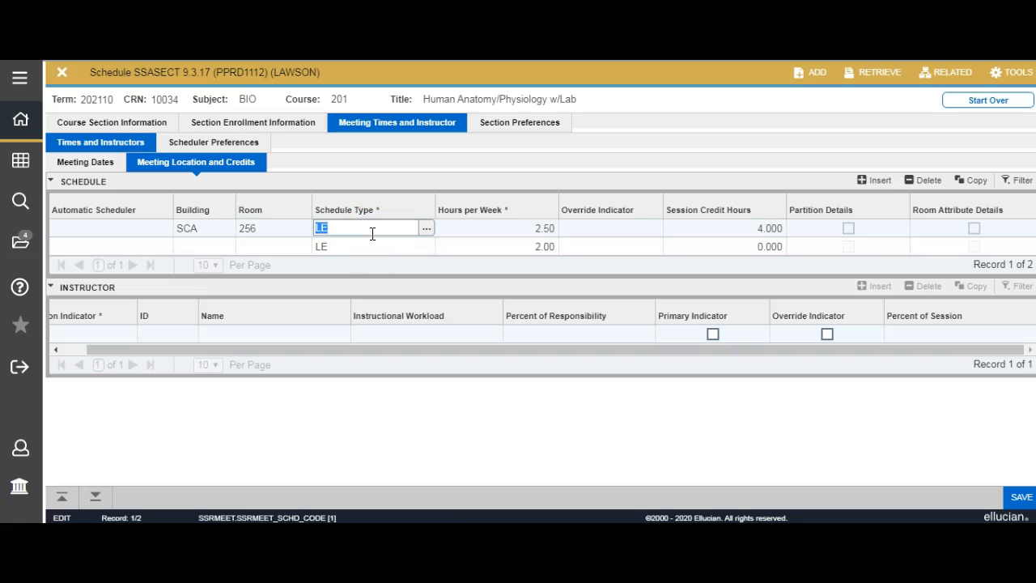
pyautogui.click(427, 233)
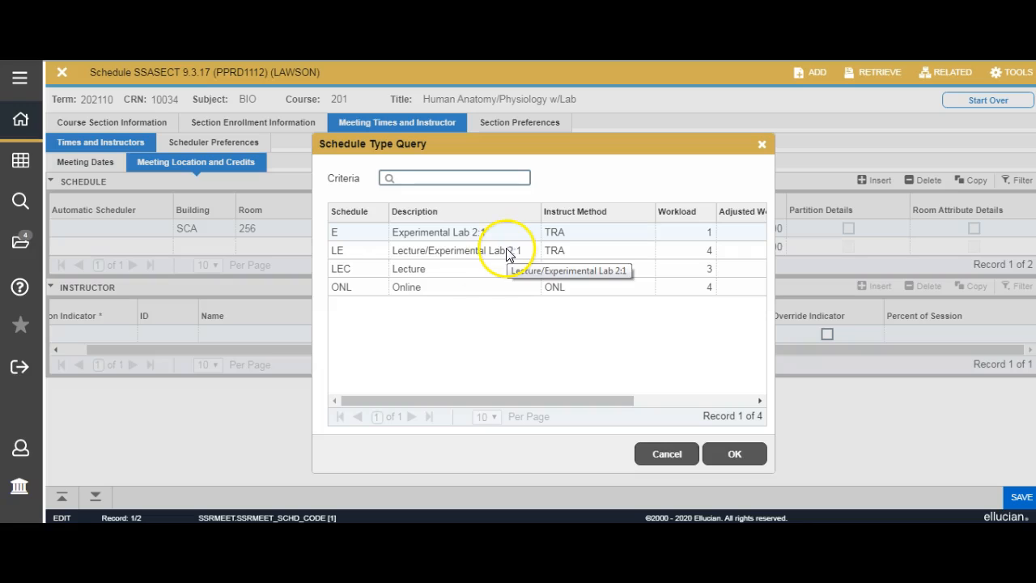
pyautogui.click(375, 274)
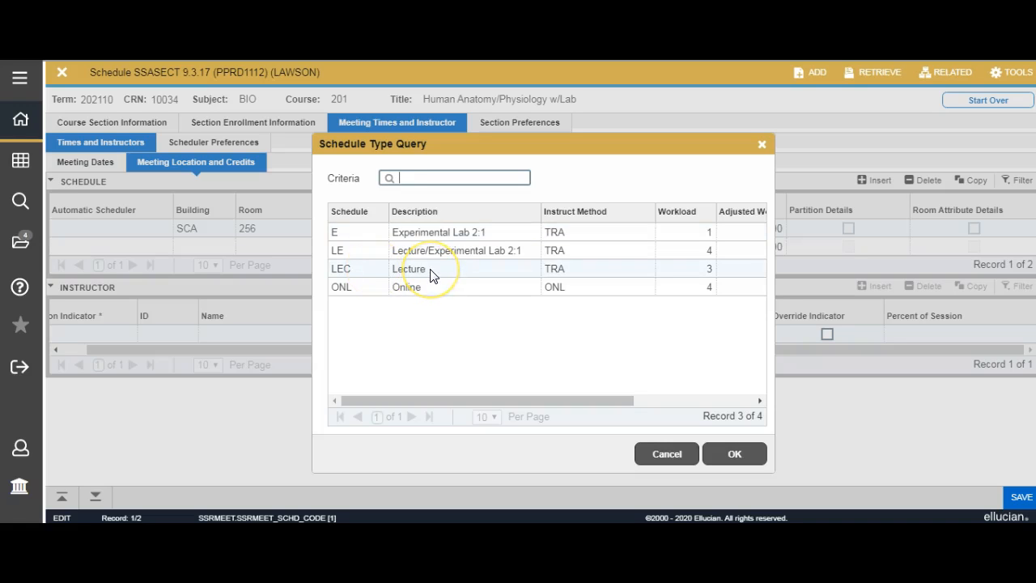
pyautogui.click(724, 455)
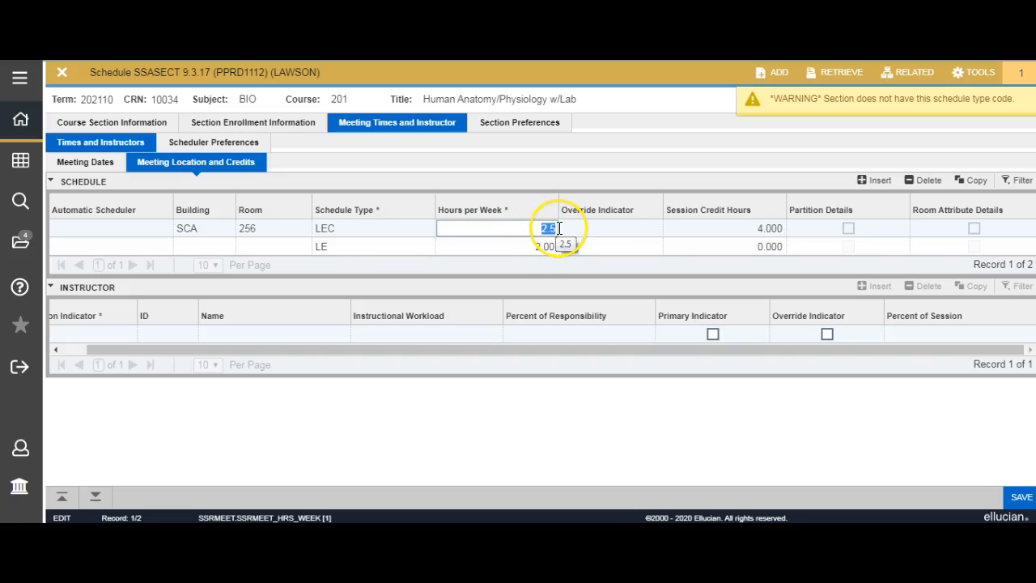
# Step: Set the class meeting's session credit hours to 3
pyautogui.click(764, 228)
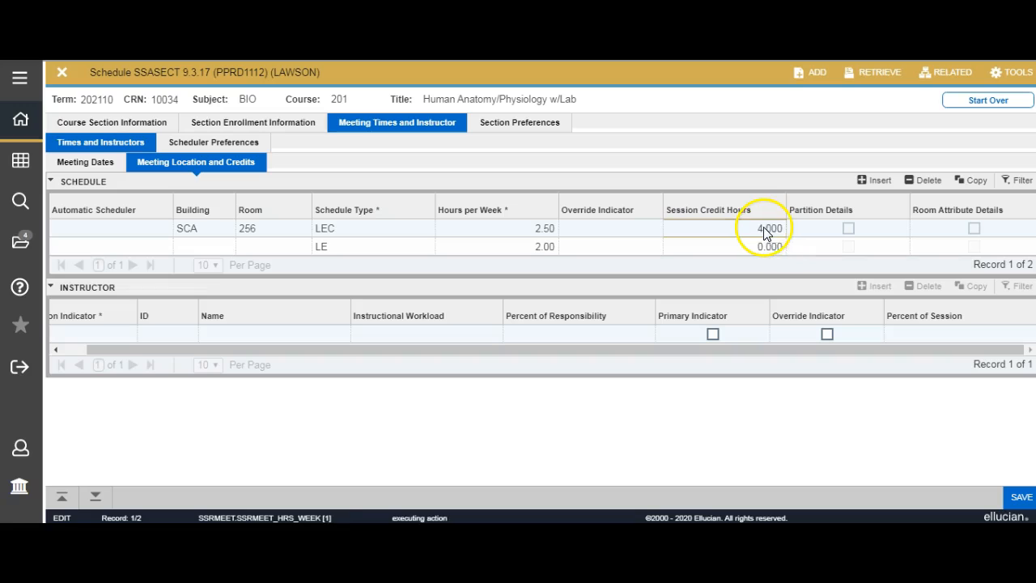
pyautogui.write('3')
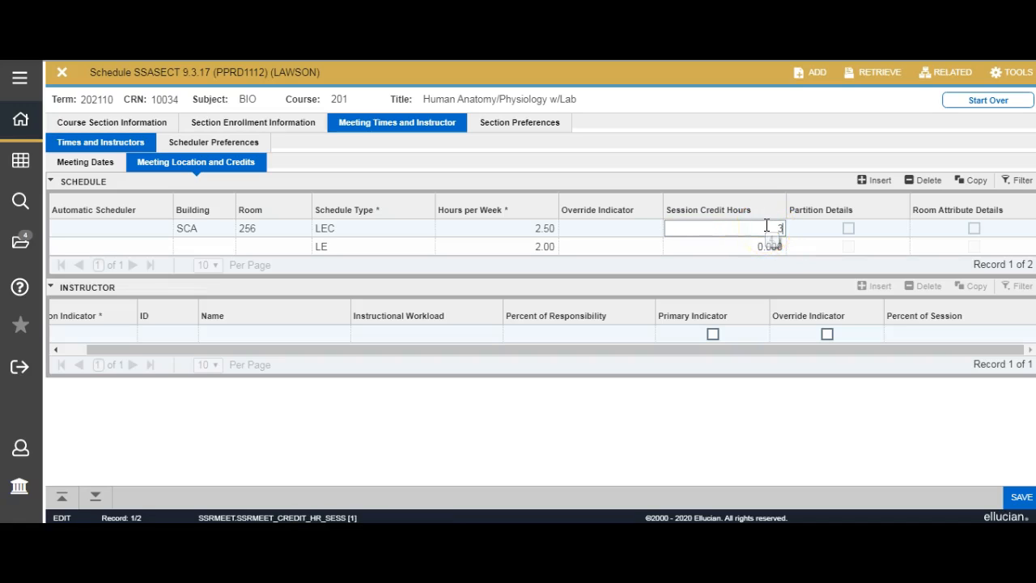
pyautogui.click(749, 227)
# Step: Assign the lab meeting to building SCA, room 257
pyautogui.click(194, 246)
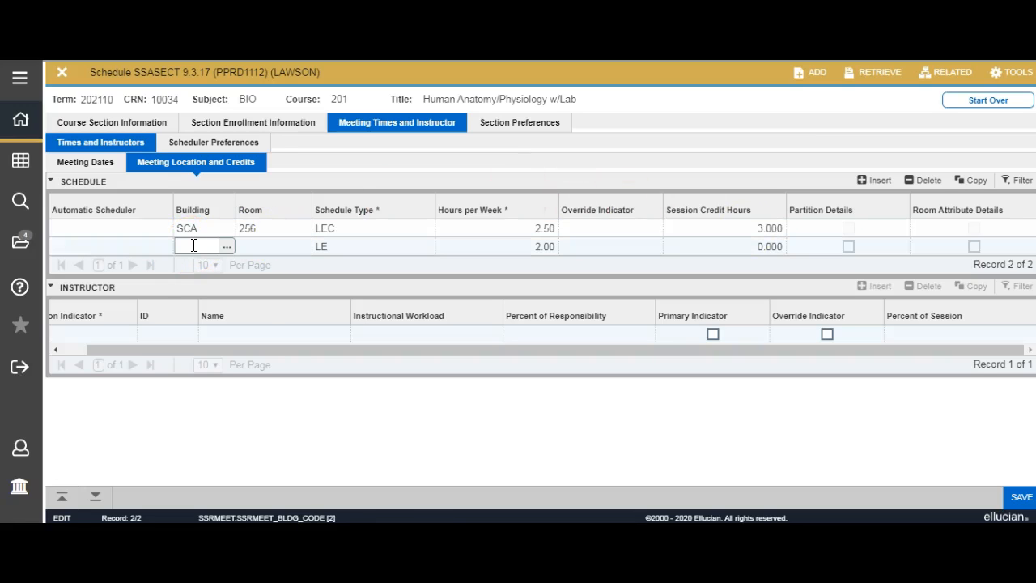
pyautogui.write('SCA')
pyautogui.click(251, 245)
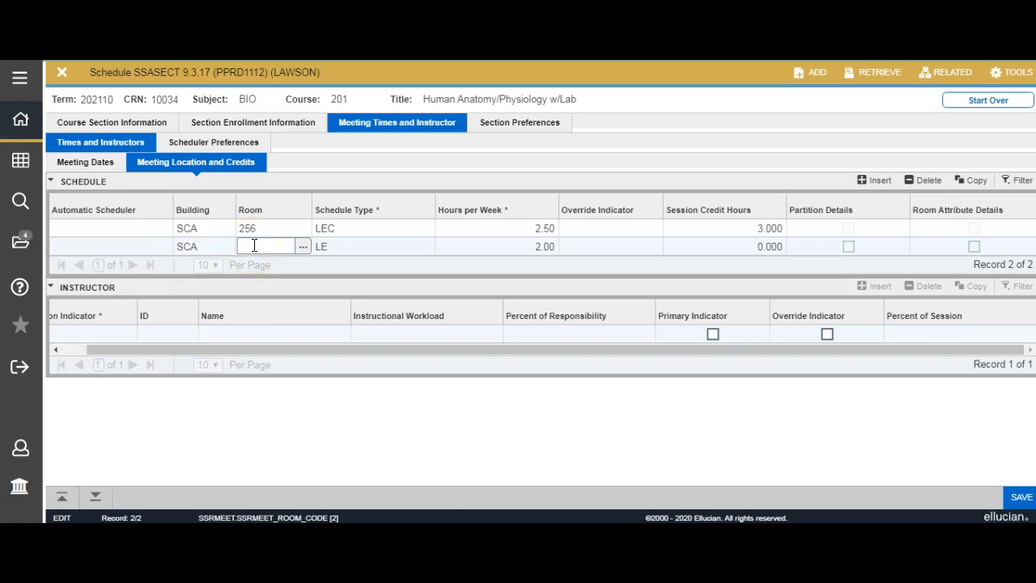
pyautogui.write('257')
pyautogui.press('Tab')
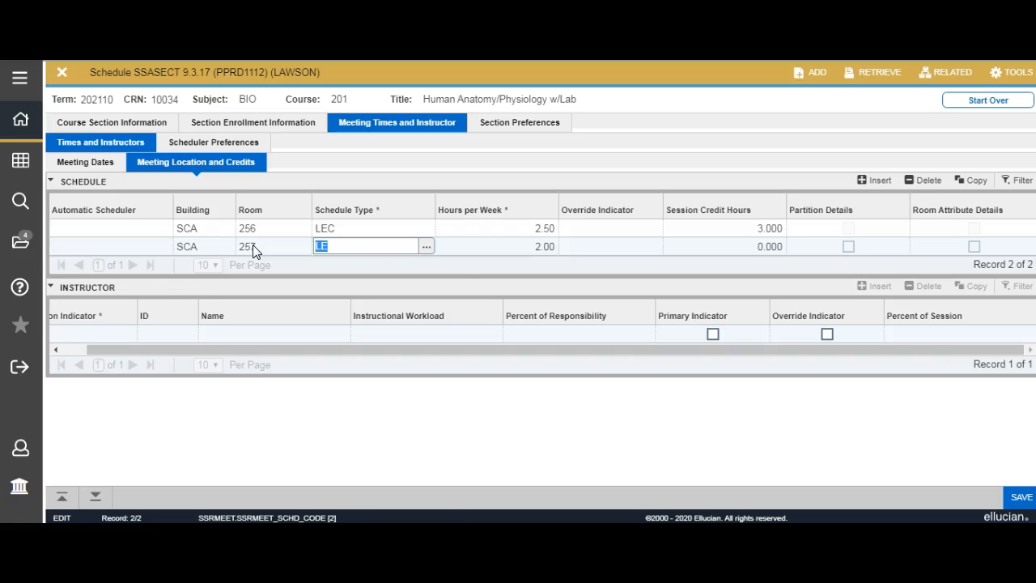
# Step: Set the lab meeting's schedule type to E (Experimental Lab 2:1)
pyautogui.click(427, 251)
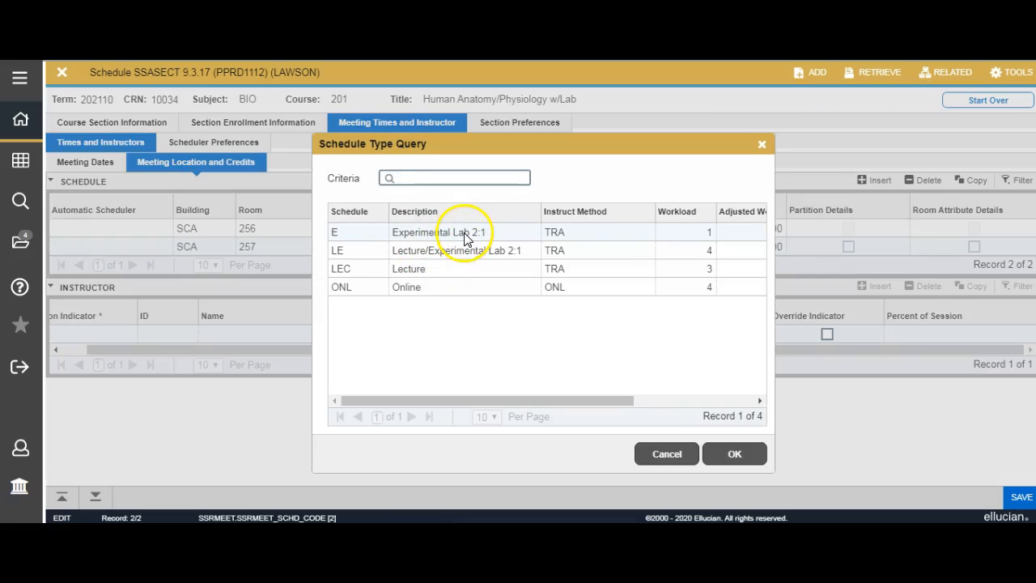
pyautogui.doubleClick(474, 237)
pyautogui.click(723, 454)
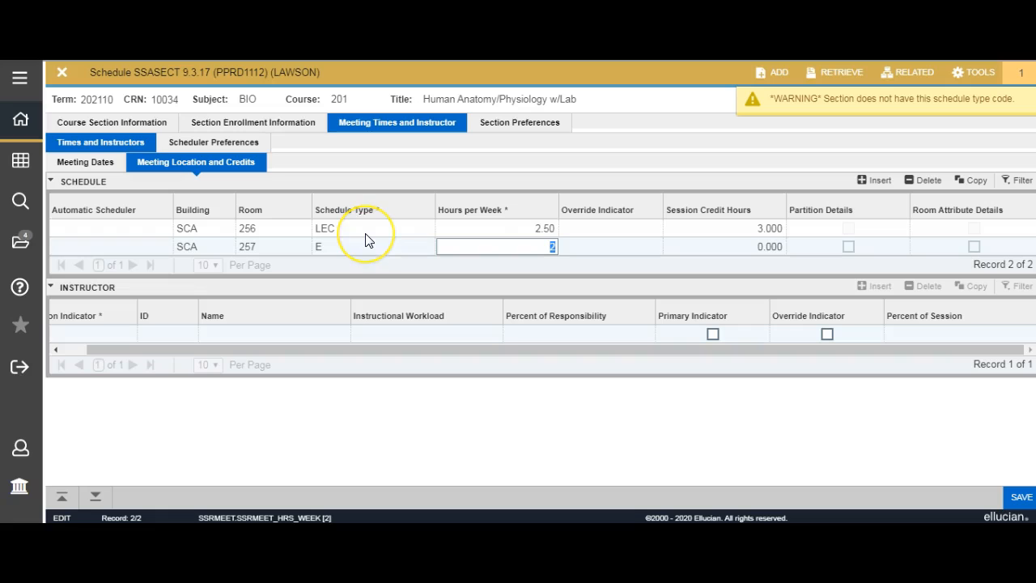
# Step: Set the lab meeting's session credit hours to 1 and save the schedule
pyautogui.click(767, 248)
pyautogui.write('1')
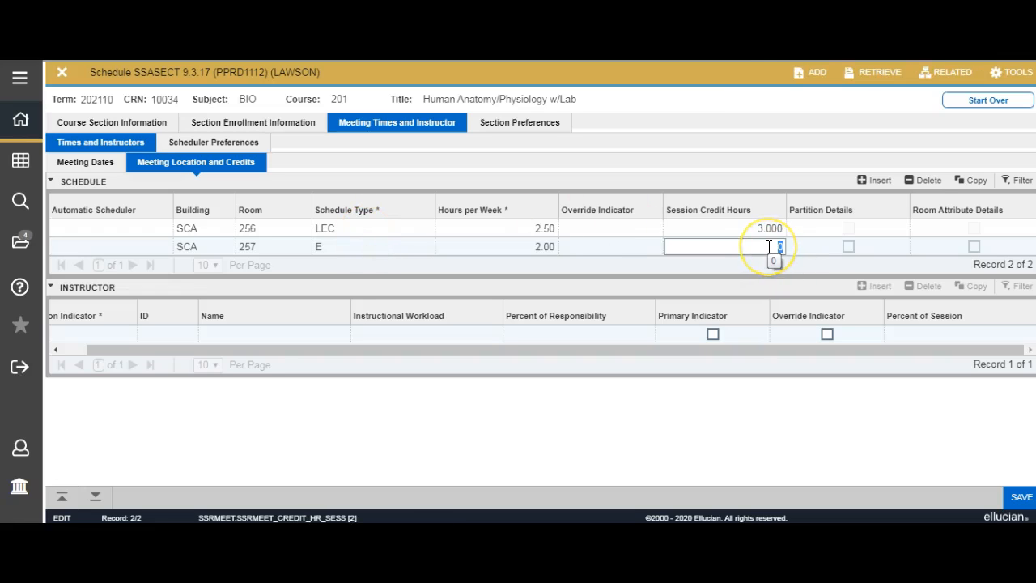
pyautogui.write('0')
pyautogui.press('BackSpace')
pyautogui.click(761, 246)
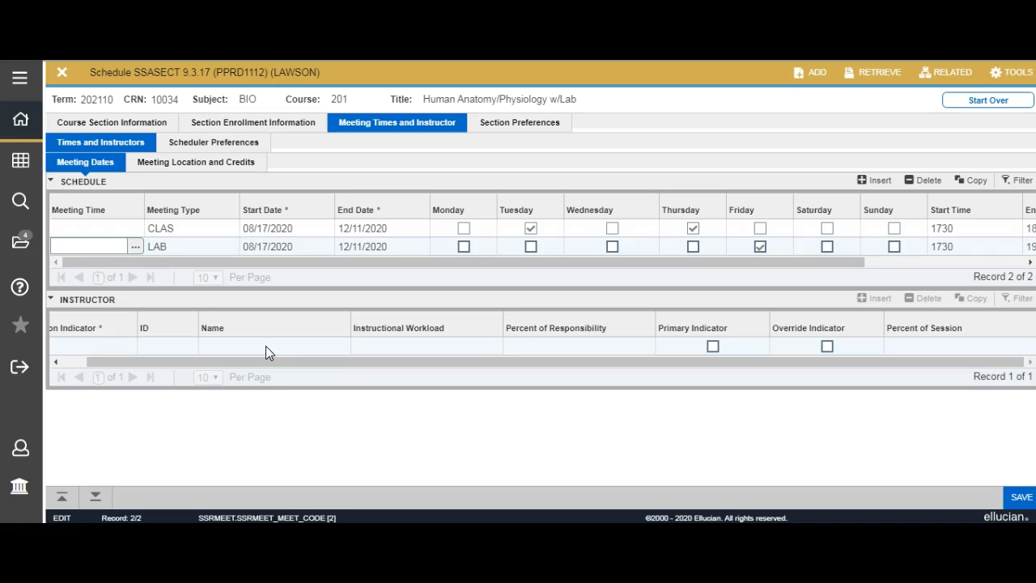
pyautogui.click(1019, 499)
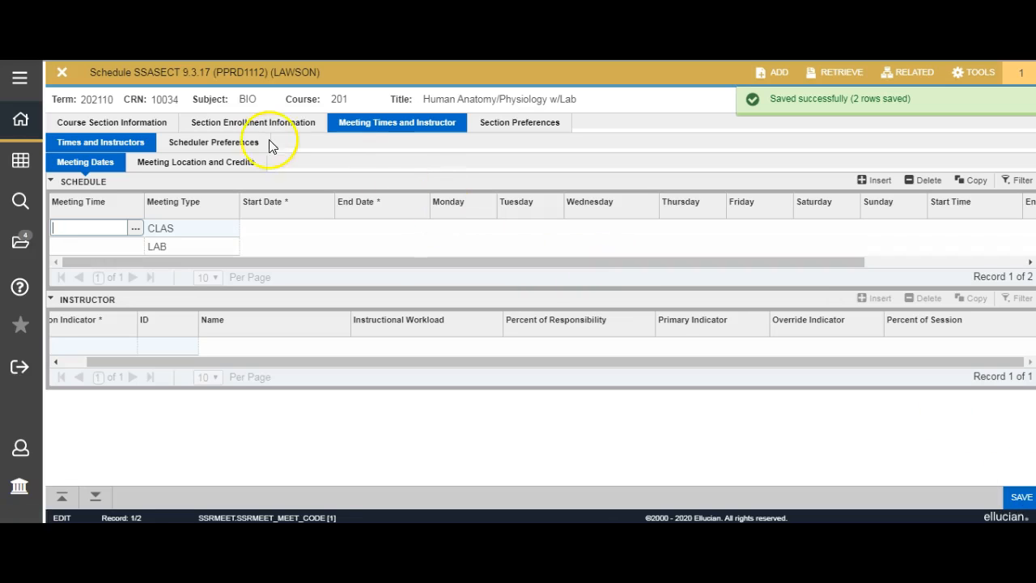
# Step: Start an instructor record with session indicator 01 and open the faculty query for term 202110 from its ID
pyautogui.click(79, 349)
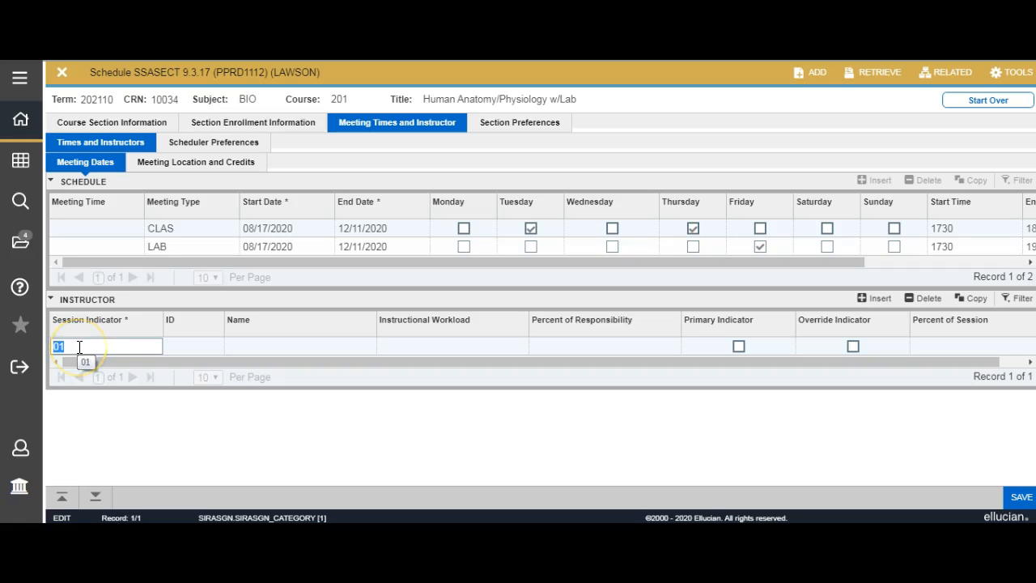
pyautogui.click(78, 347)
pyautogui.press('Tab')
pyautogui.click(215, 346)
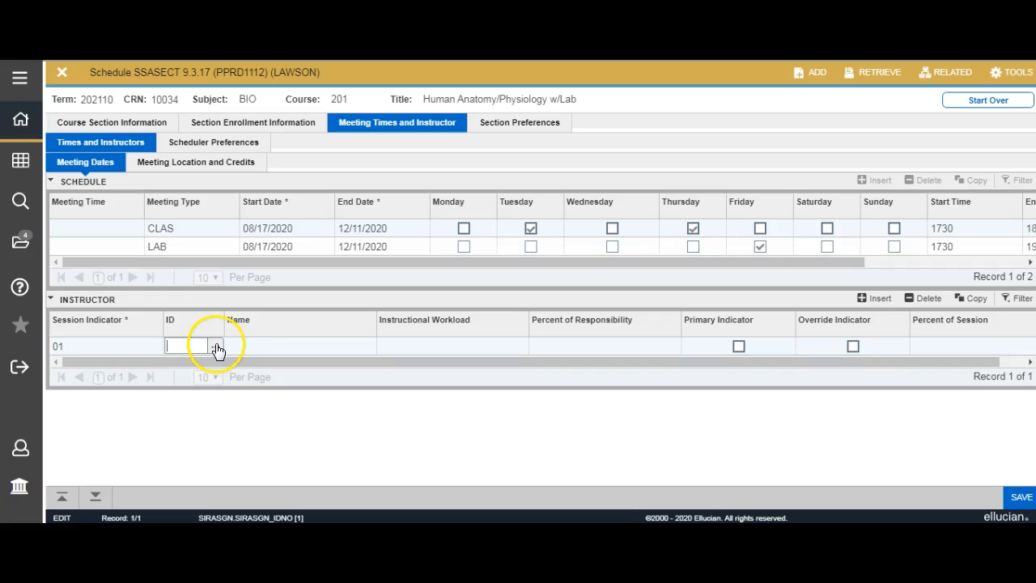
pyautogui.click(216, 348)
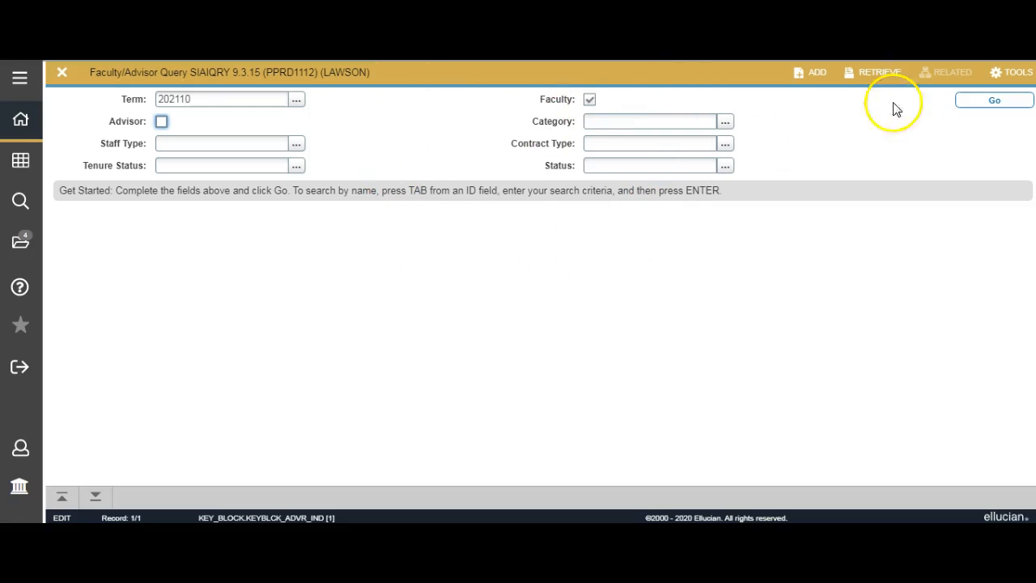
pyautogui.click(979, 103)
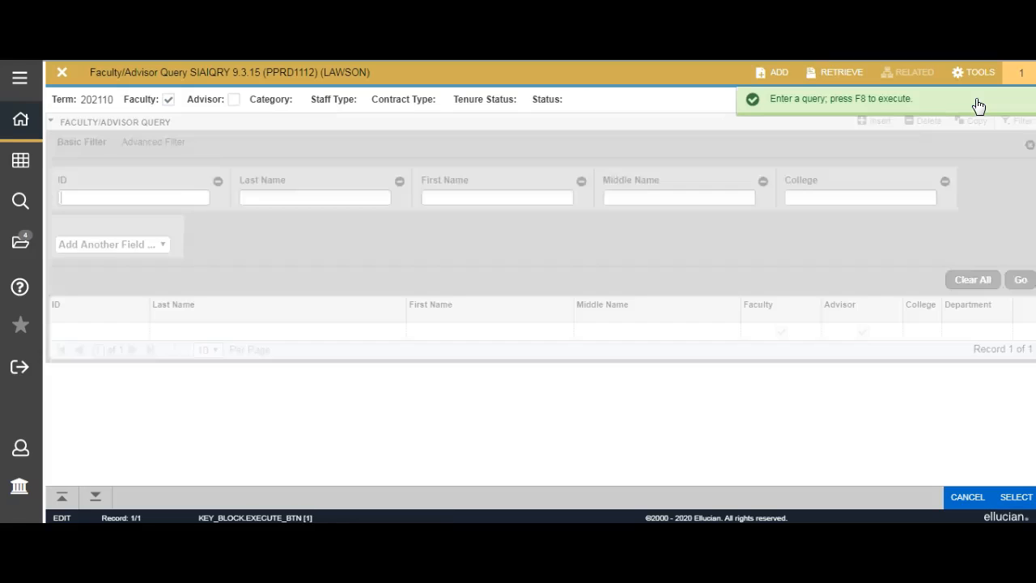
# Step: Search the faculty list by the instructor's last name followed by the % wildcard
pyautogui.click(277, 197)
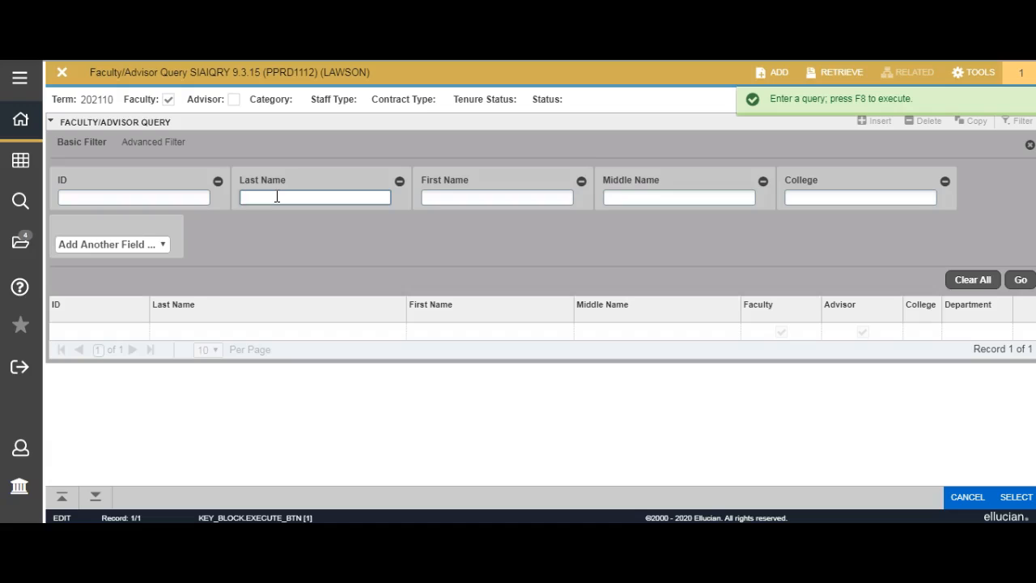
pyautogui.write('W')
pyautogui.press('BackSpace')
pyautogui.write('Wilson')
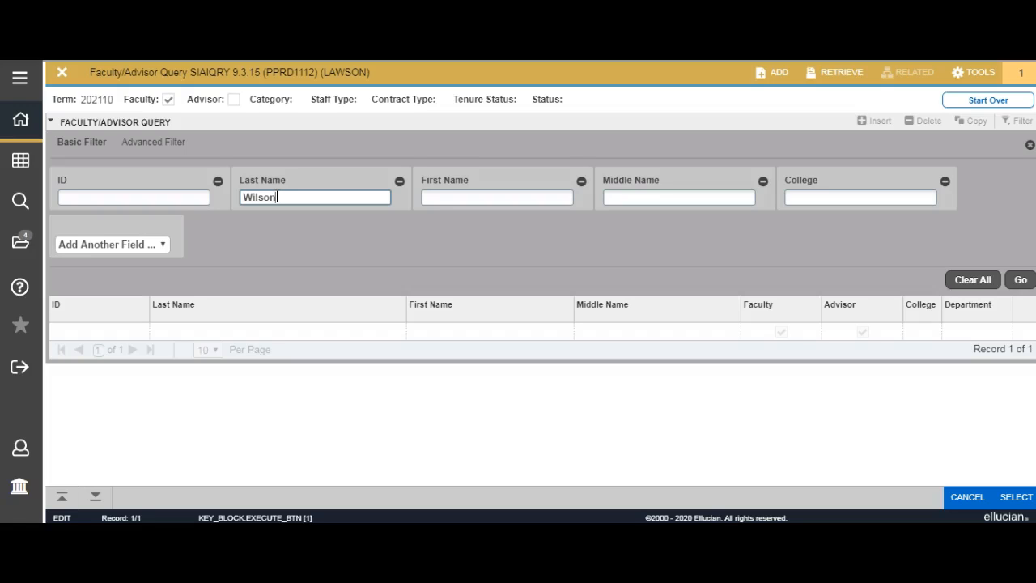
pyautogui.write('%')
pyautogui.click(1021, 279)
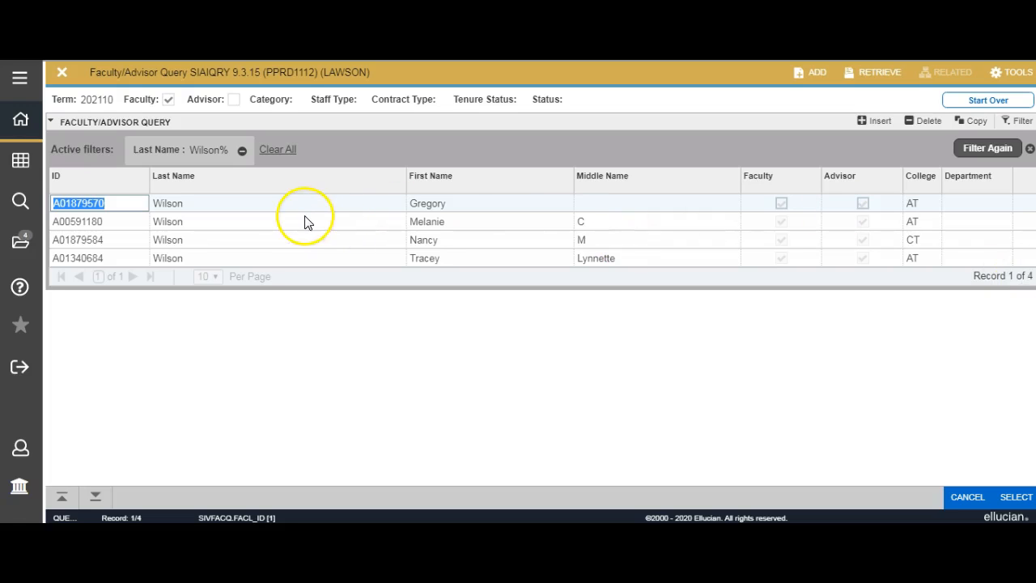
# Step: Select the fourth faculty member in the results and assign them as instructor for session 01
pyautogui.click(102, 259)
pyautogui.click(103, 260)
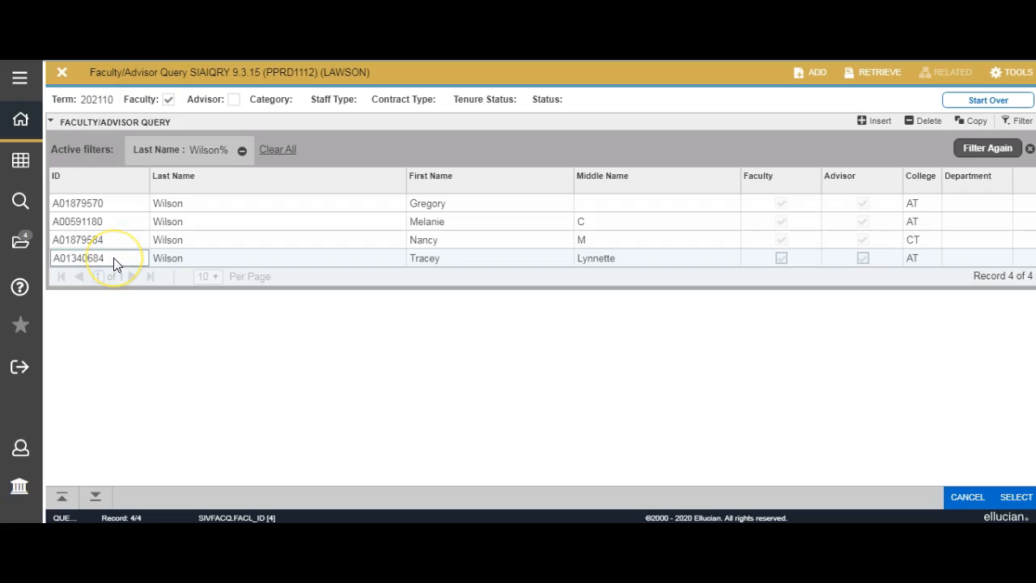
pyautogui.click(1019, 500)
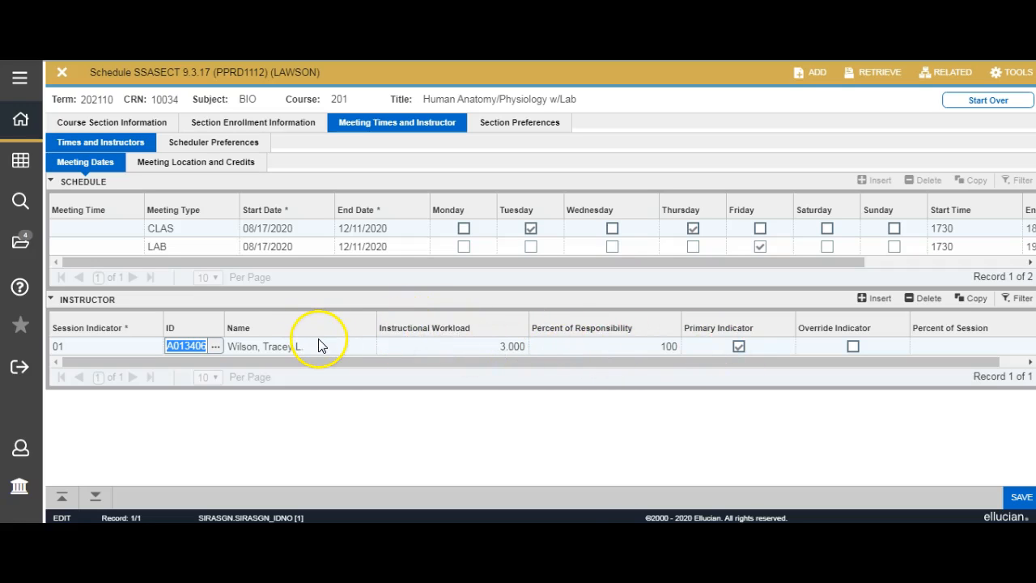
pyautogui.moveTo(771, 262); pyautogui.dragTo(948, 251)
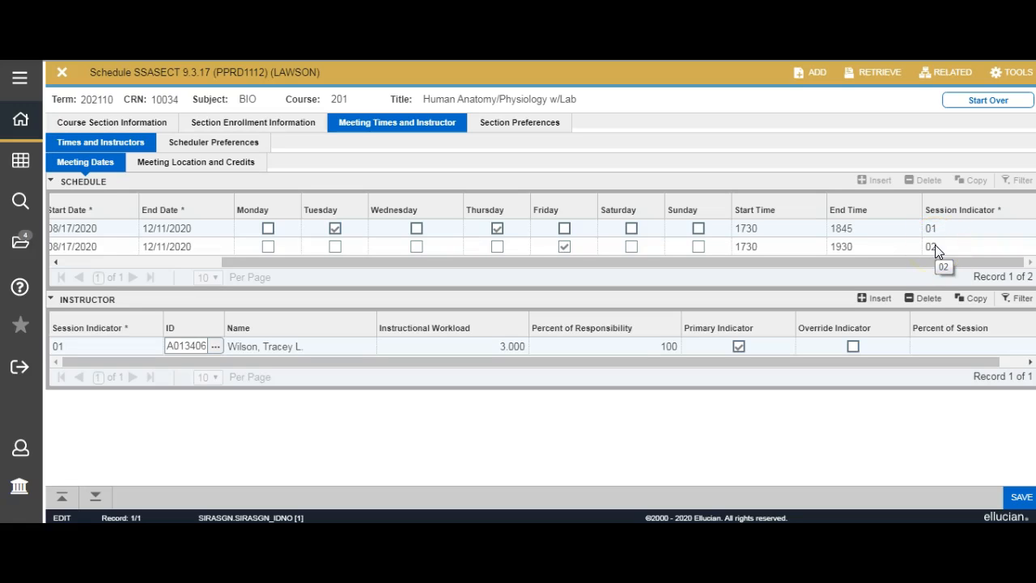
# Step: Set the session indicator of the Friday lab meeting to 01
pyautogui.click(940, 246)
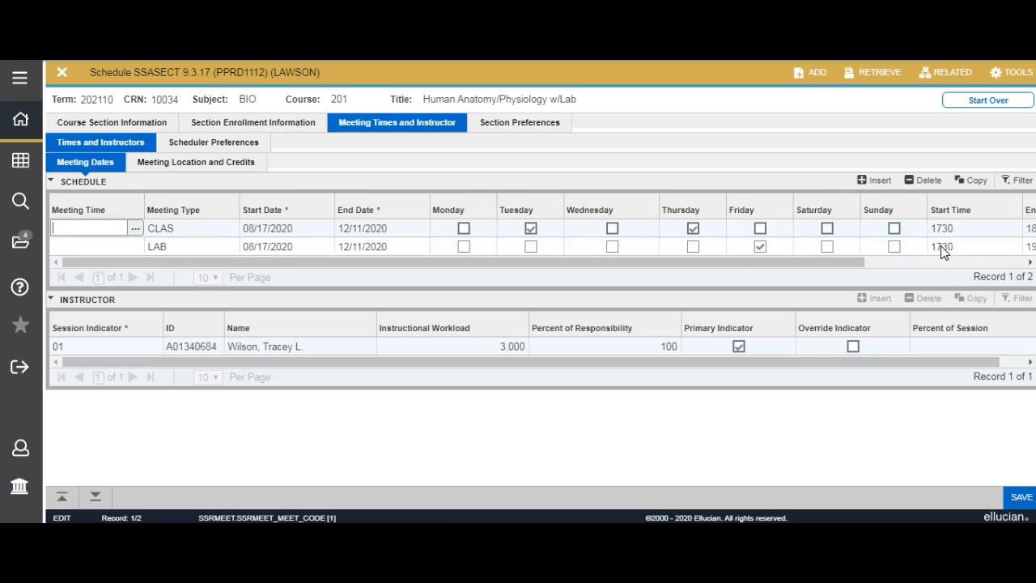
pyautogui.moveTo(828, 262); pyautogui.dragTo(1010, 276)
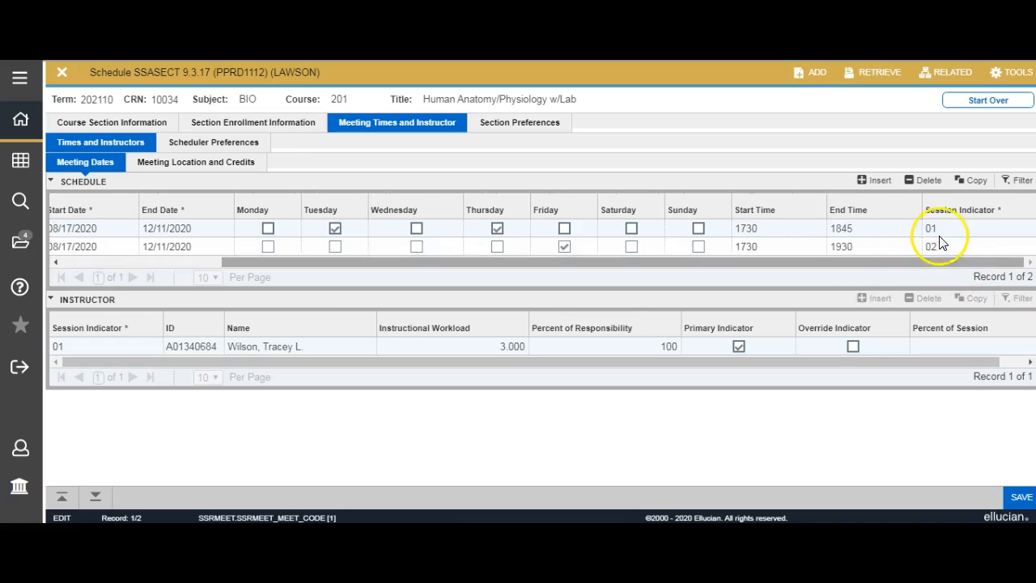
pyautogui.click(940, 245)
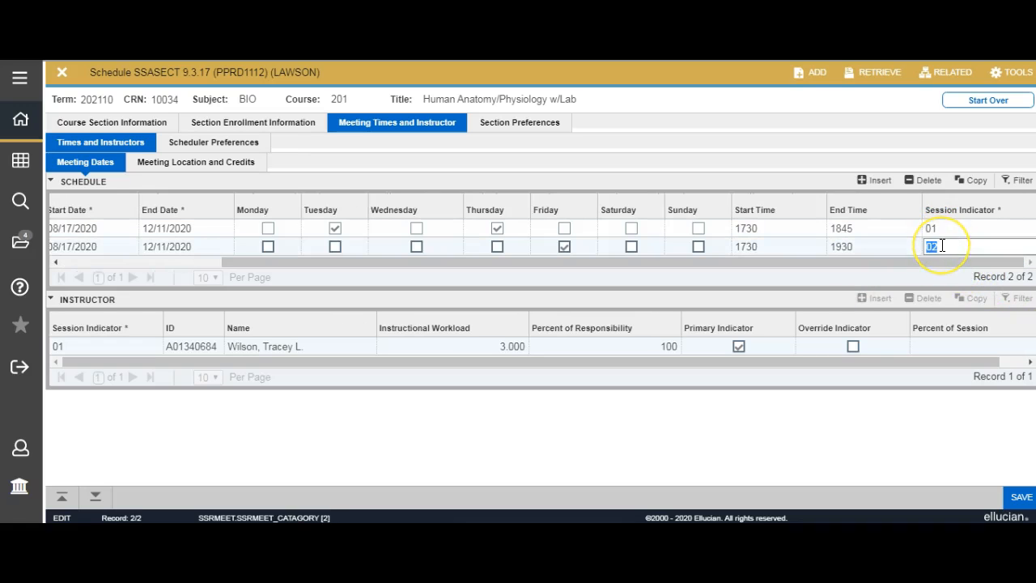
pyautogui.write('01')
pyautogui.press('Tab')
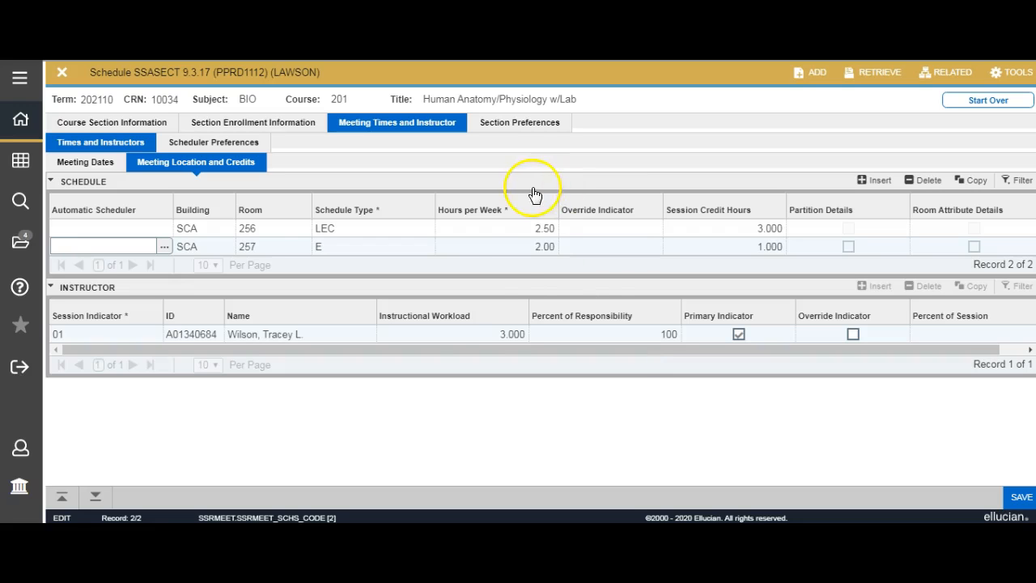
# Step: Try to edit the session 01 instructor's instructional workload directly from the schedule, returning to the meeting times after each attempt
pyautogui.click(508, 337)
pyautogui.click(508, 337)
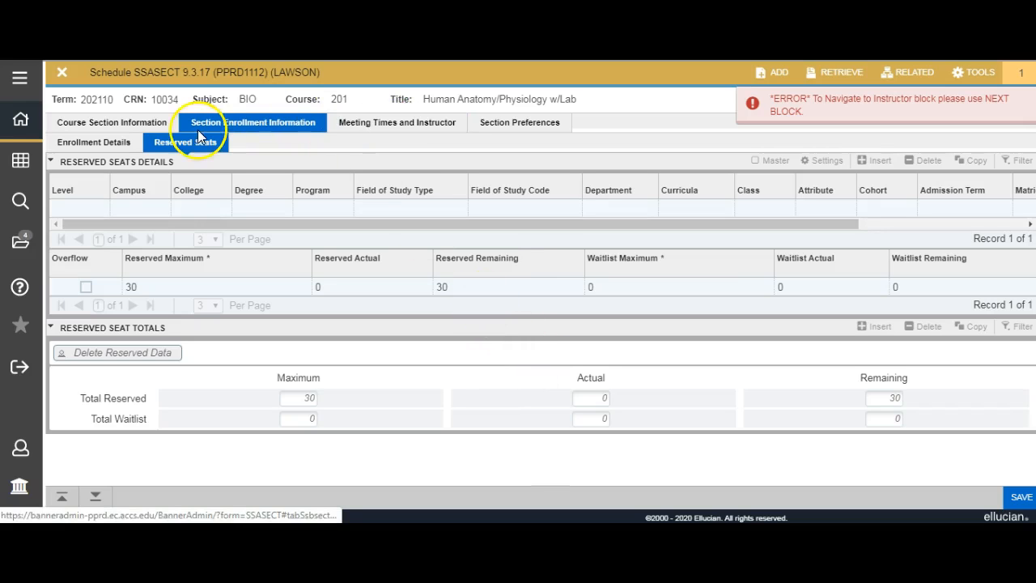
pyautogui.click(358, 127)
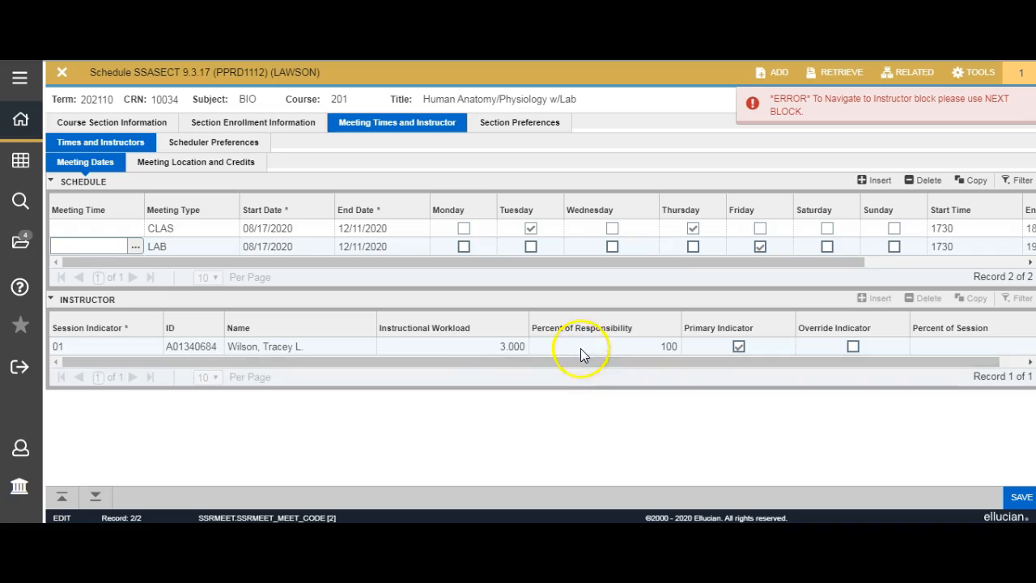
pyautogui.click(504, 345)
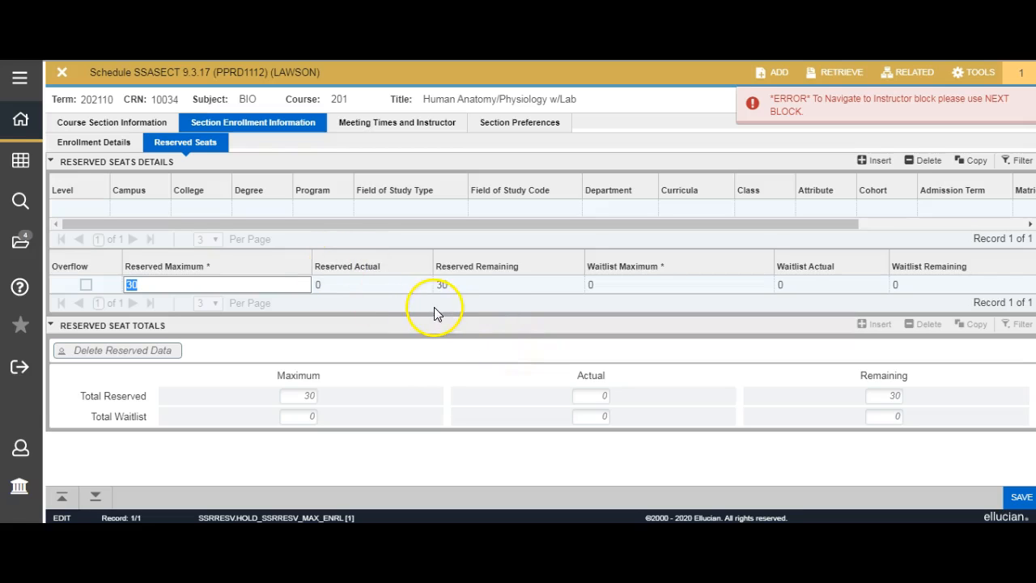
pyautogui.click(384, 129)
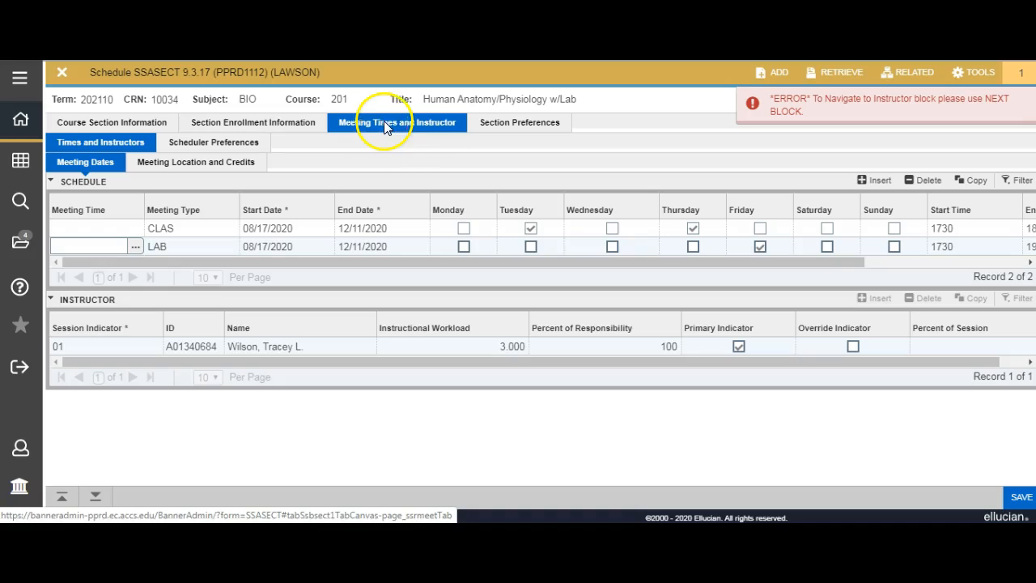
pyautogui.click(472, 347)
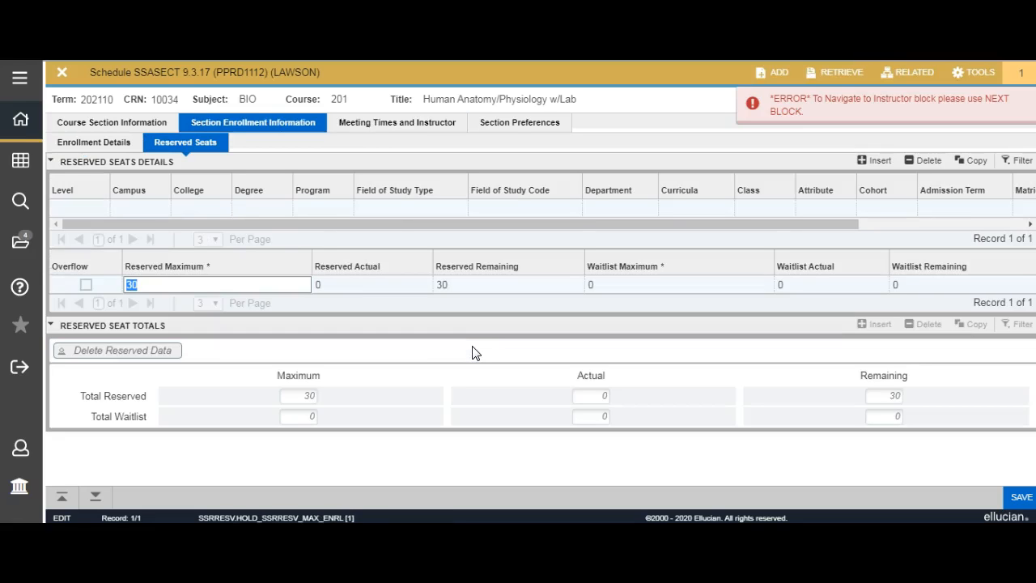
pyautogui.click(383, 128)
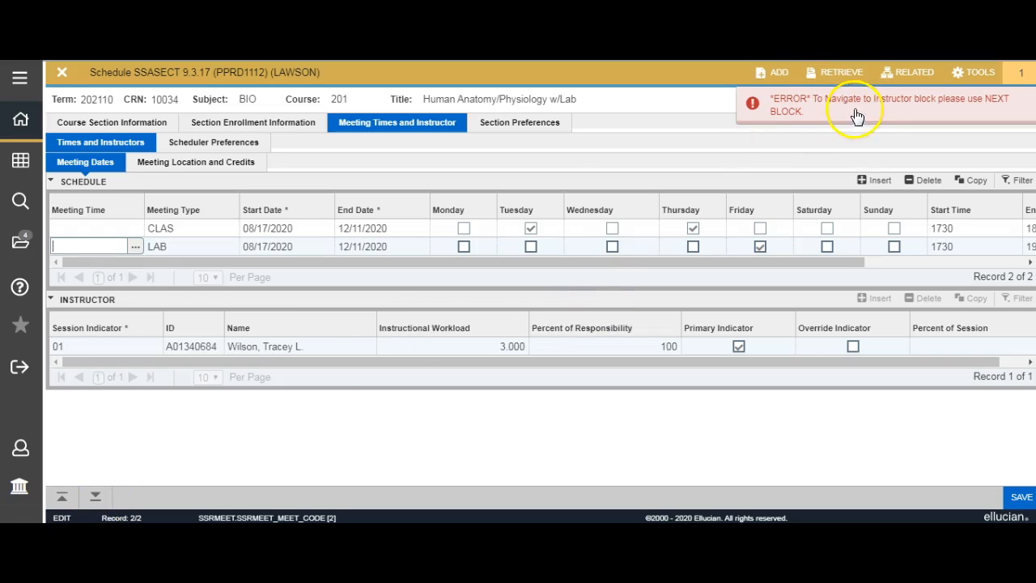
# Step: Try to advance from the schedule to the instructor block and open the meeting location and credits
pyautogui.click(95, 497)
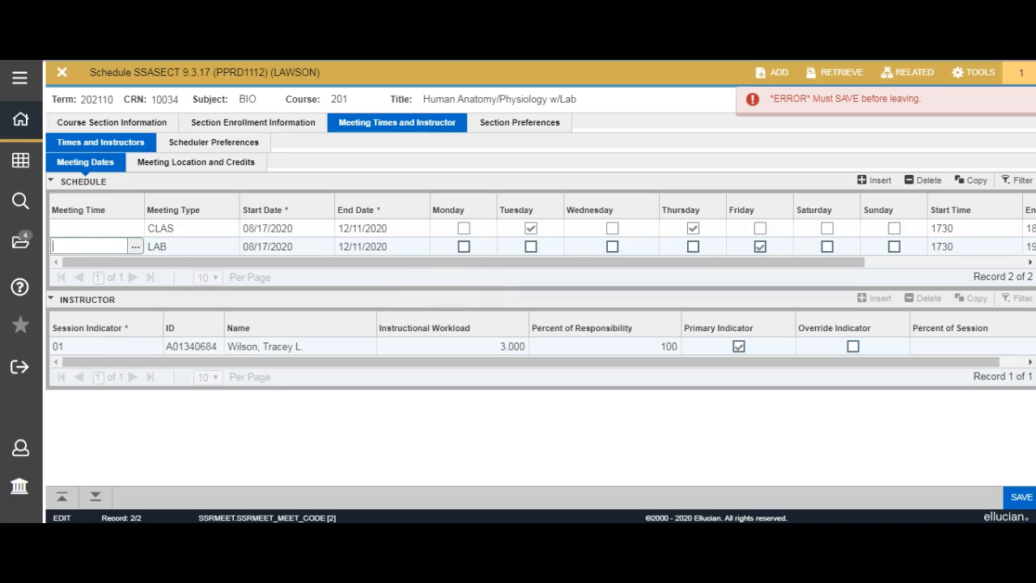
pyautogui.click(222, 163)
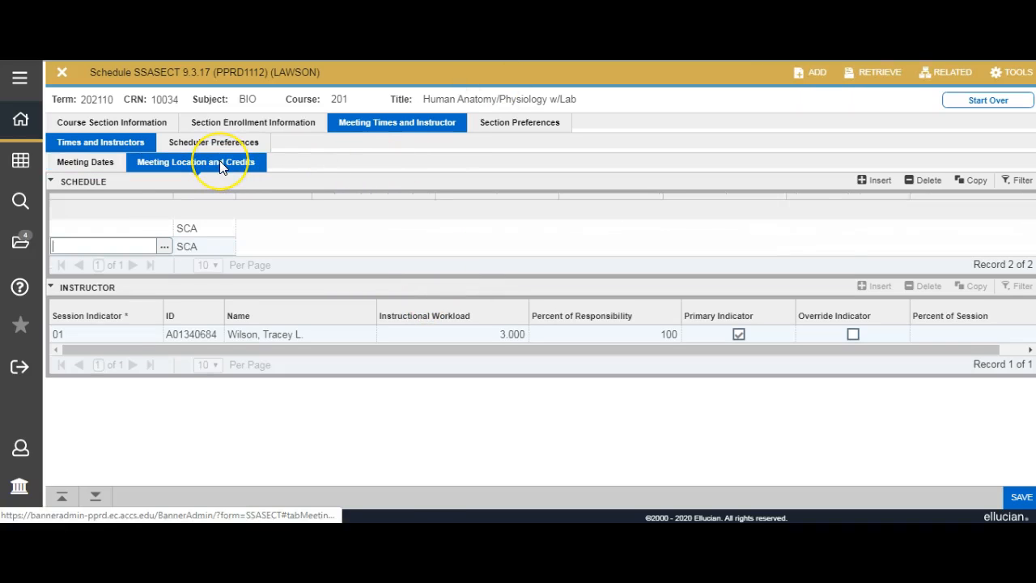